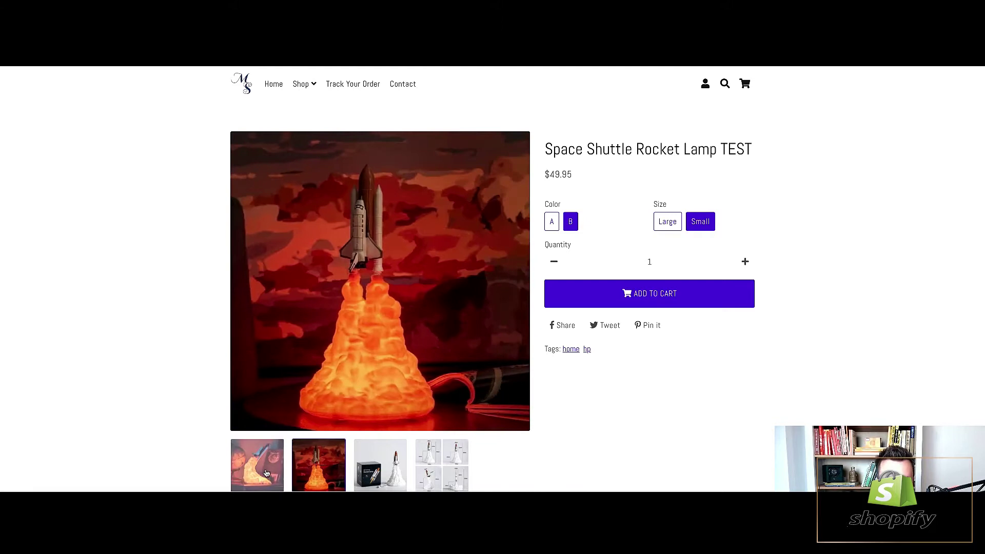
- Look through the four product photos in the Space Shuttle Rocket Lamp gallery
{"action": "left_click", "coordinate": [267, 473]}
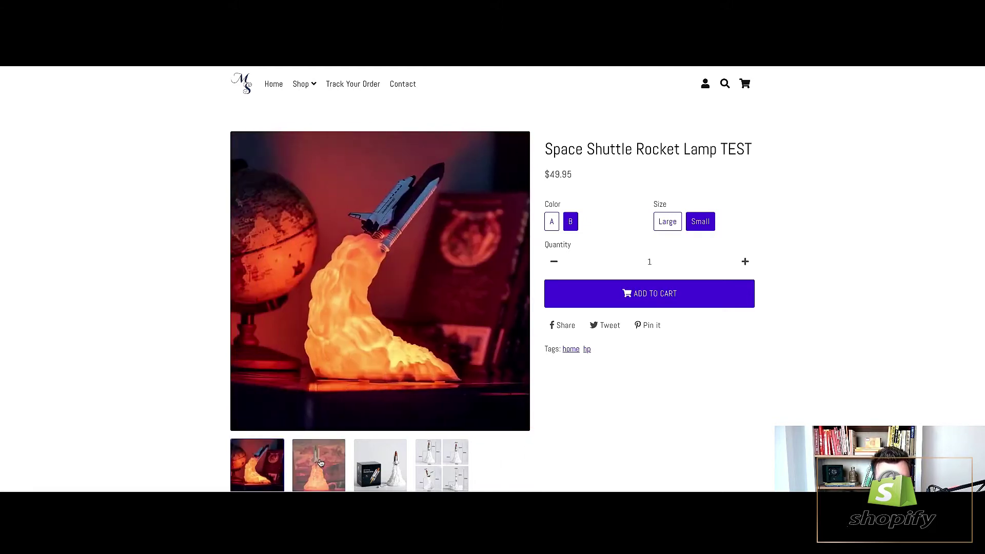
{"action": "left_click", "coordinate": [320, 463]}
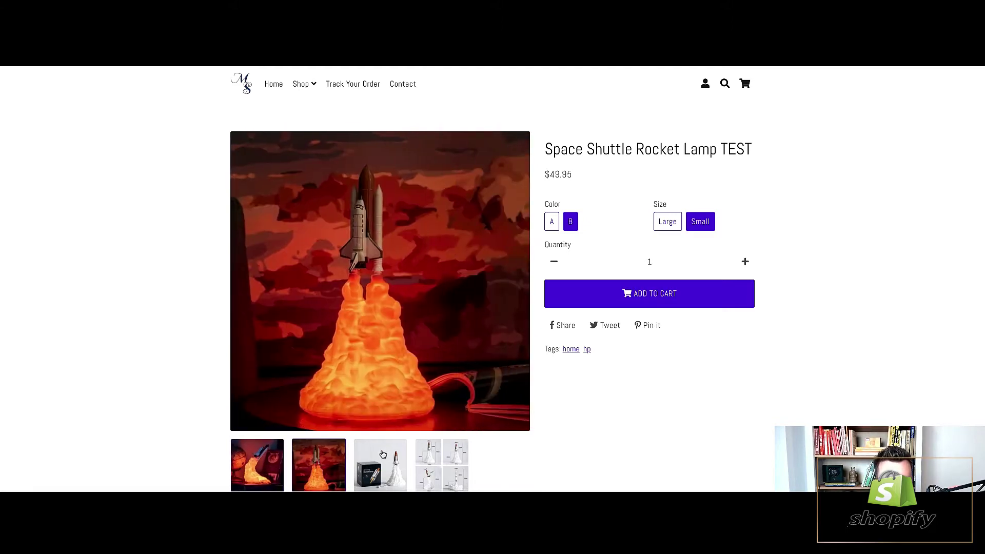
{"action": "left_click", "coordinate": [385, 455]}
{"action": "scroll", "coordinate": [384, 452], "scroll_direction": "down", "scroll_amount": 1}
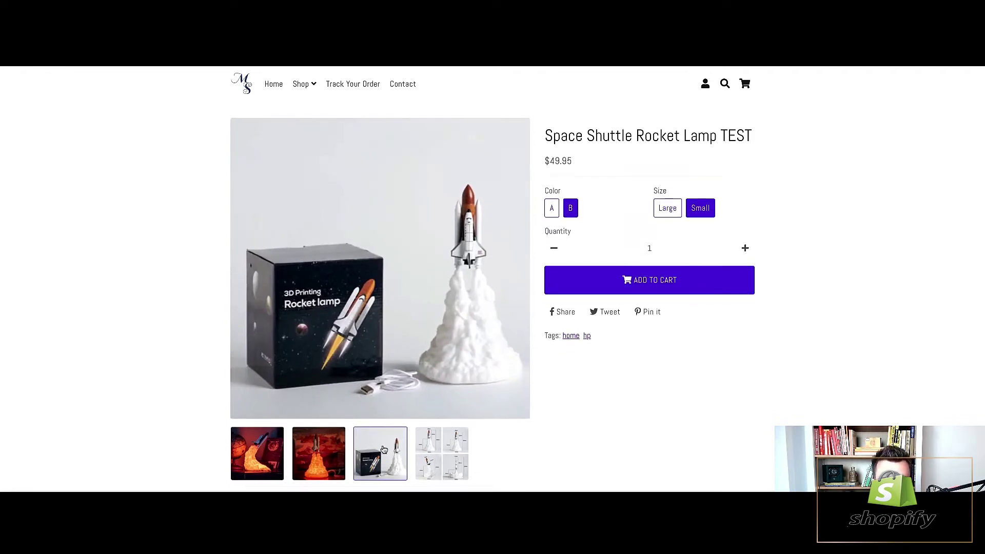
{"action": "left_click", "coordinate": [425, 449]}
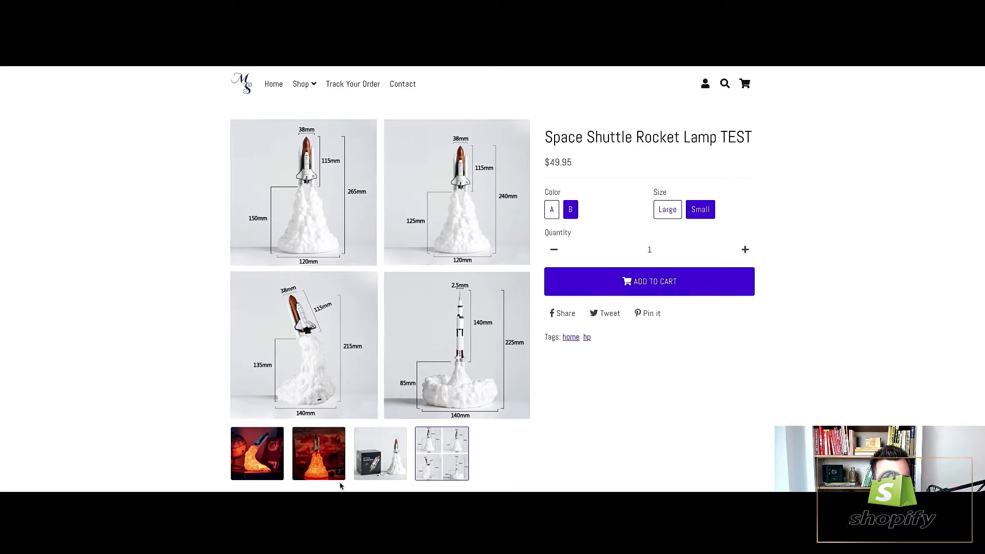
{"action": "left_click", "coordinate": [263, 457]}
{"action": "left_click", "coordinate": [318, 455]}
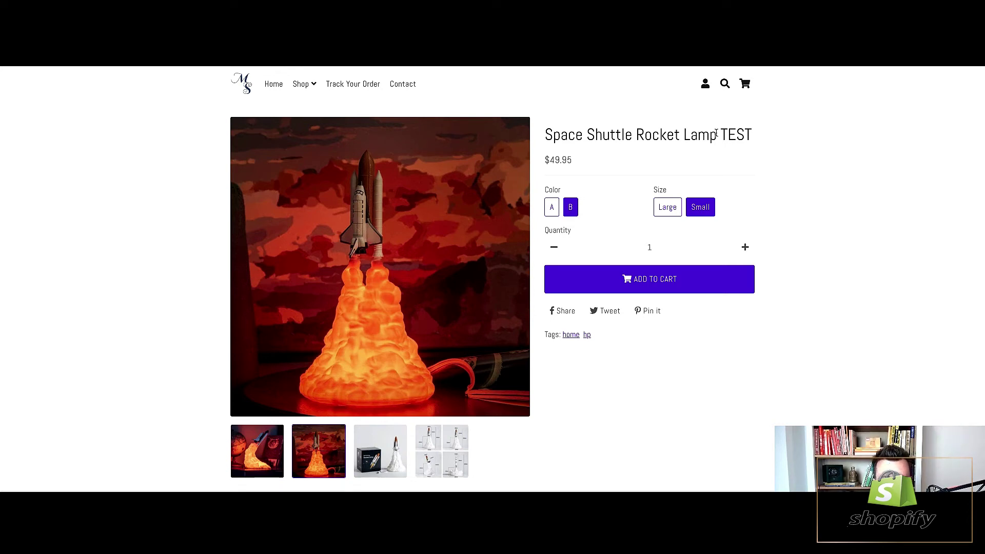
- Review the lamp's storefront page from its title and option labels down to the reviews and similar products sections
{"action": "left_click_drag", "start_coordinate": [720, 135], "coordinate": [748, 134]}
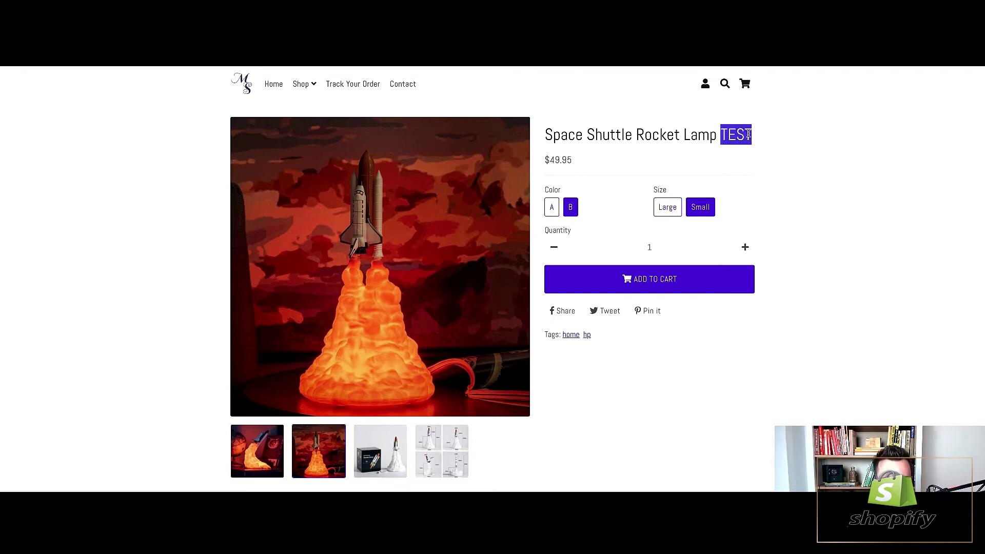
{"action": "left_click", "coordinate": [748, 134]}
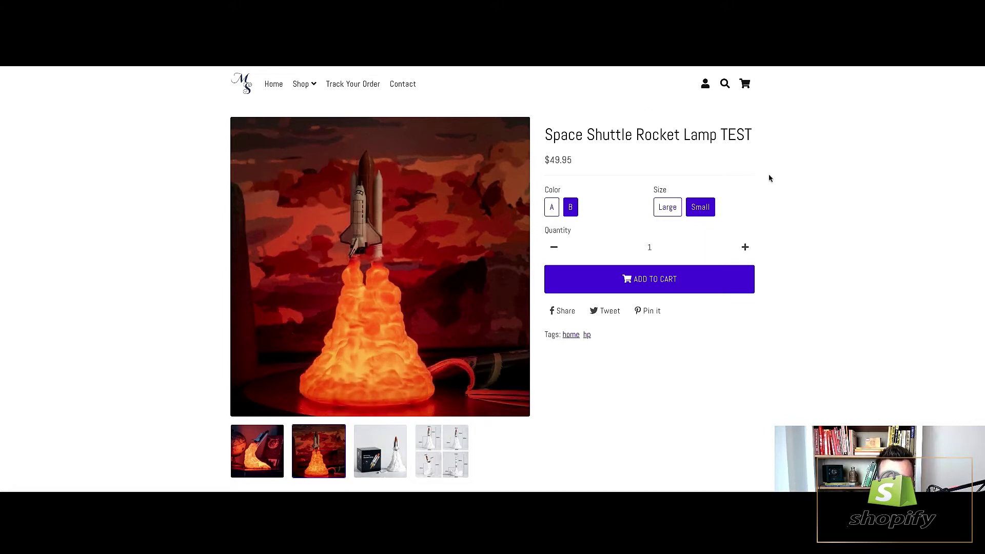
{"action": "scroll", "coordinate": [810, 194], "scroll_direction": "down", "scroll_amount": 1}
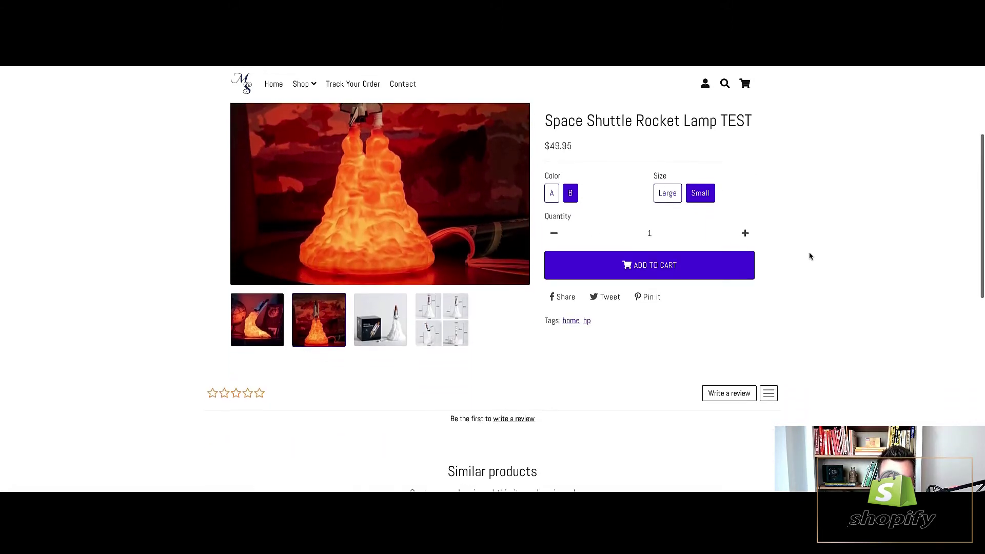
{"action": "scroll", "coordinate": [809, 255], "scroll_direction": "down", "scroll_amount": 1}
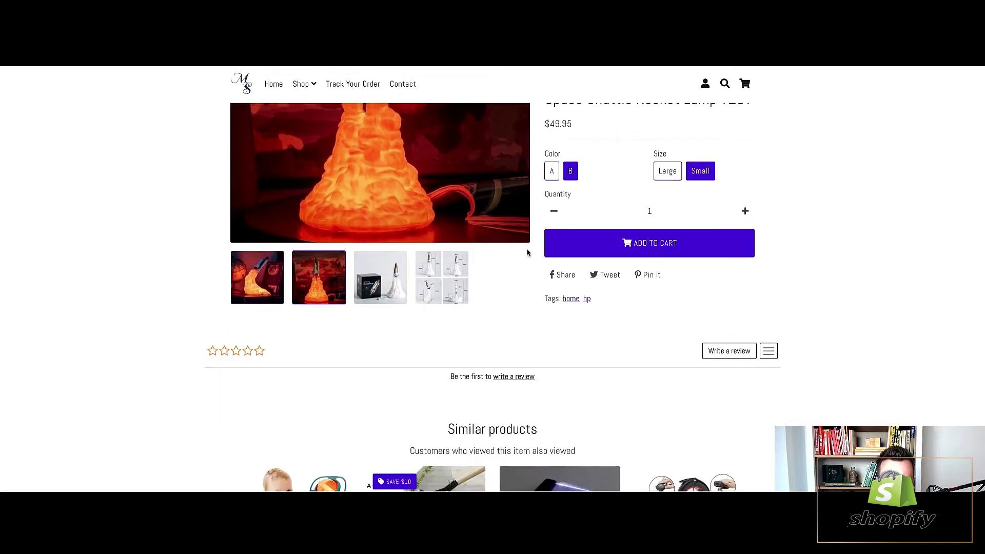
{"action": "scroll", "coordinate": [855, 313], "scroll_direction": "down", "scroll_amount": 4}
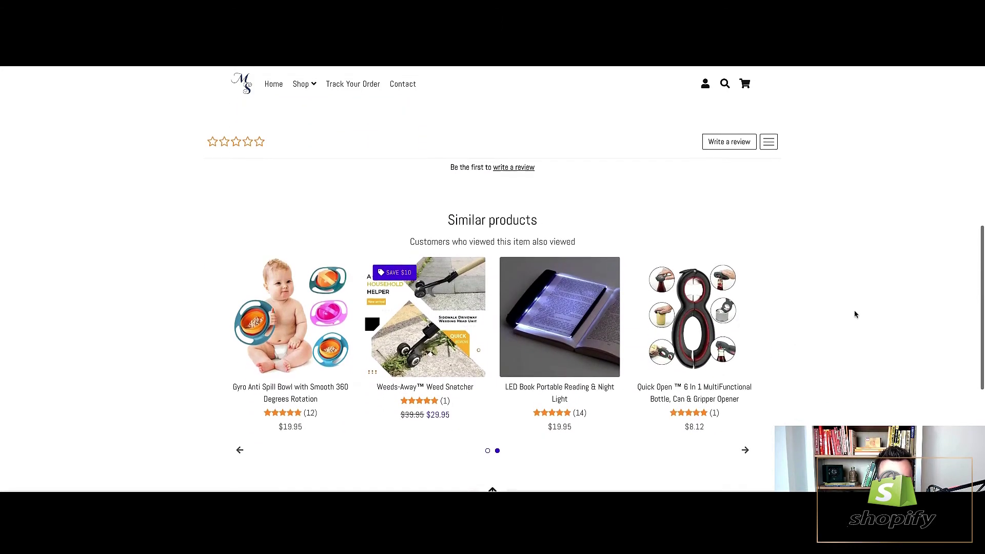
{"action": "scroll", "coordinate": [855, 314], "scroll_direction": "up", "scroll_amount": 15}
- In the Shopify admin, rename the lamp's Color variant option to "Choose Your Shuttle!"
{"action": "scroll", "coordinate": [855, 312], "scroll_direction": "down", "scroll_amount": 1}
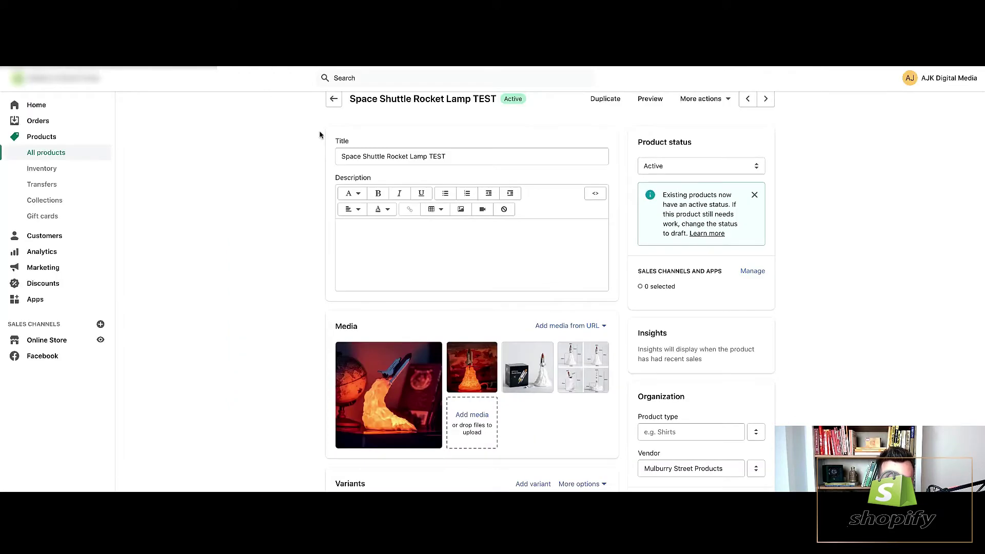
{"action": "scroll", "coordinate": [237, 197], "scroll_direction": "up", "scroll_amount": 1}
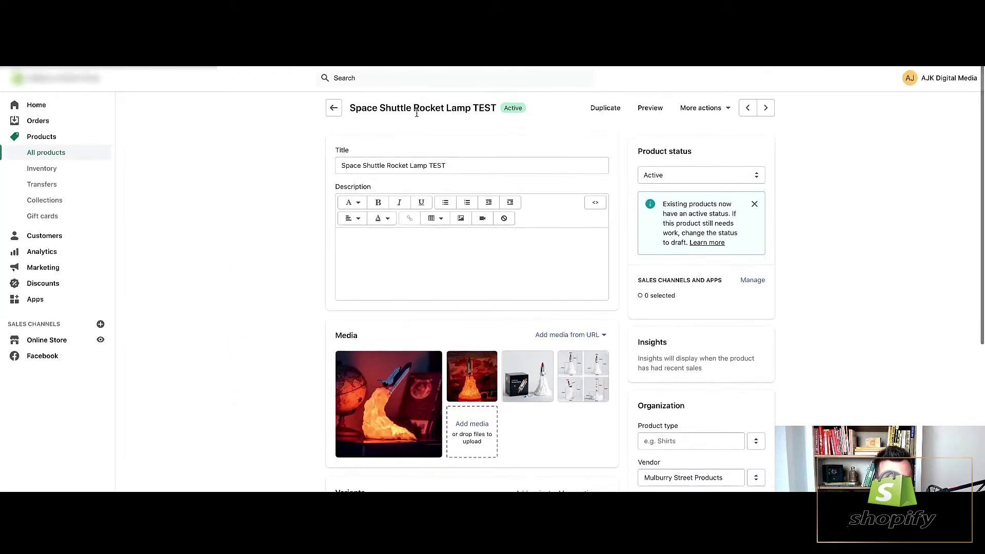
{"action": "scroll", "coordinate": [303, 284], "scroll_direction": "down", "scroll_amount": 2}
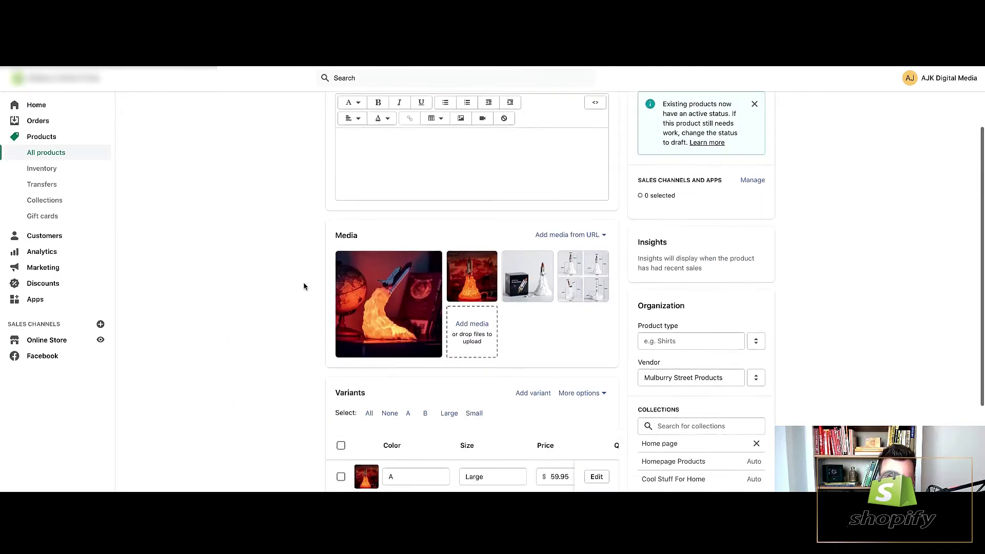
{"action": "scroll", "coordinate": [300, 313], "scroll_direction": "down", "scroll_amount": 2}
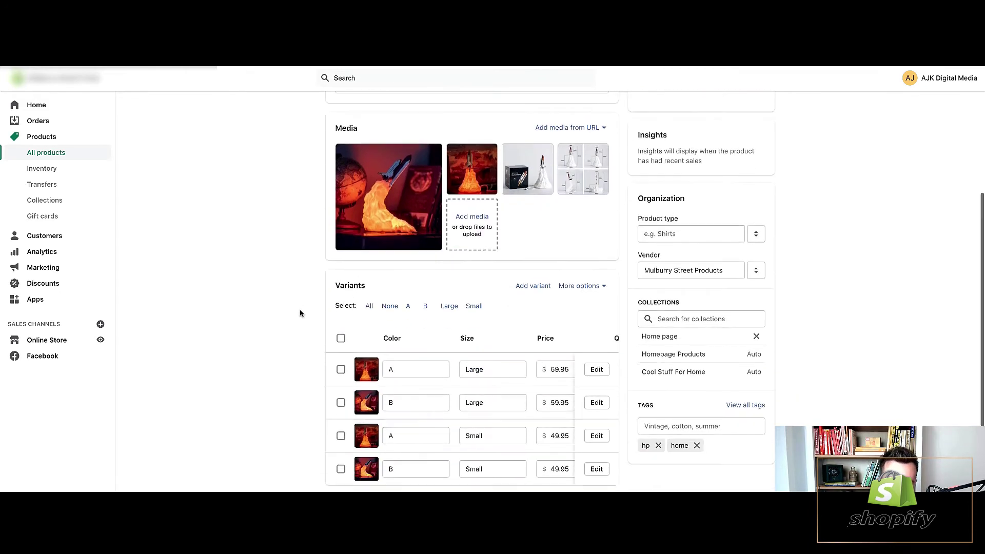
{"action": "scroll", "coordinate": [300, 313], "scroll_direction": "down", "scroll_amount": 2}
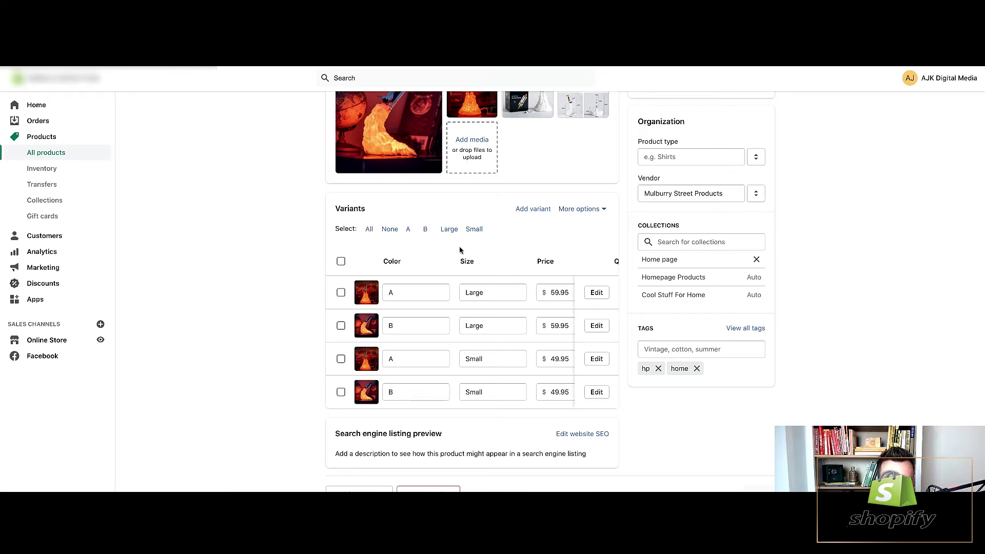
{"action": "left_click", "coordinate": [596, 209]}
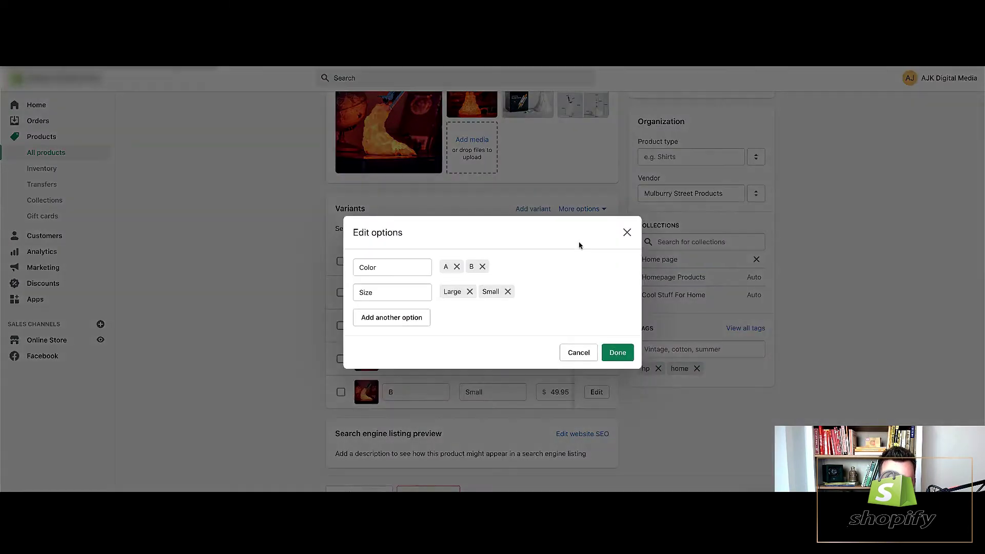
{"action": "left_click", "coordinate": [578, 241]}
{"action": "left_click", "coordinate": [385, 268]}
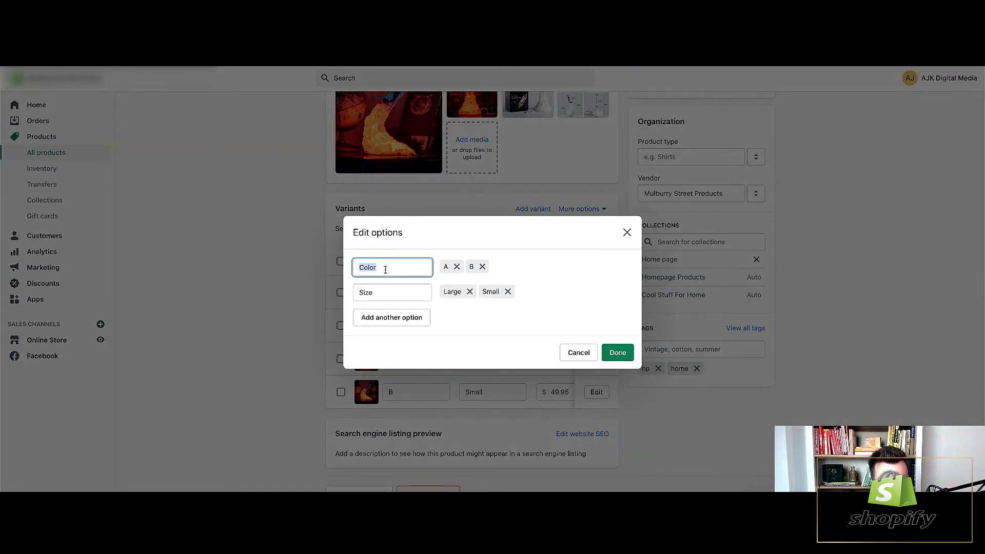
{"action": "type", "text": "Choose Your Shuttle!"}
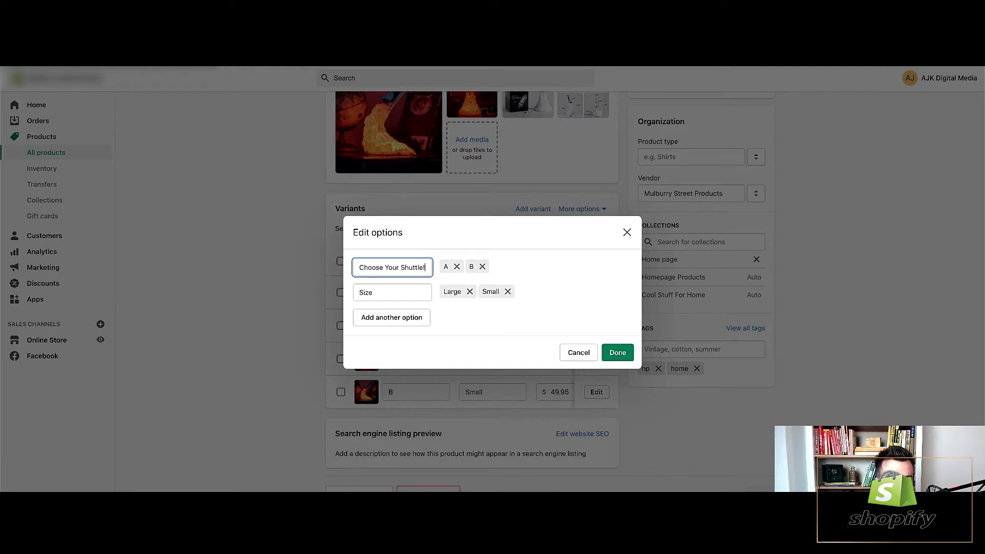
- Rename the Size variant option to "Choose Your Size!", save the product and check the labels on the storefront
{"action": "left_click", "coordinate": [396, 290]}
{"action": "double_click", "coordinate": [400, 289]}
{"action": "type", "text": "Choose"}
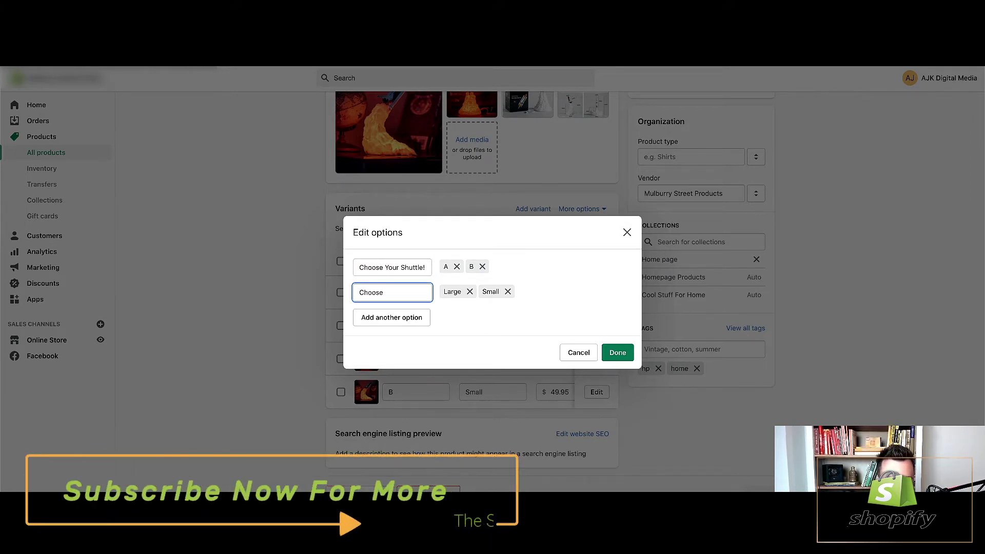
{"action": "type", "text": " Your "}
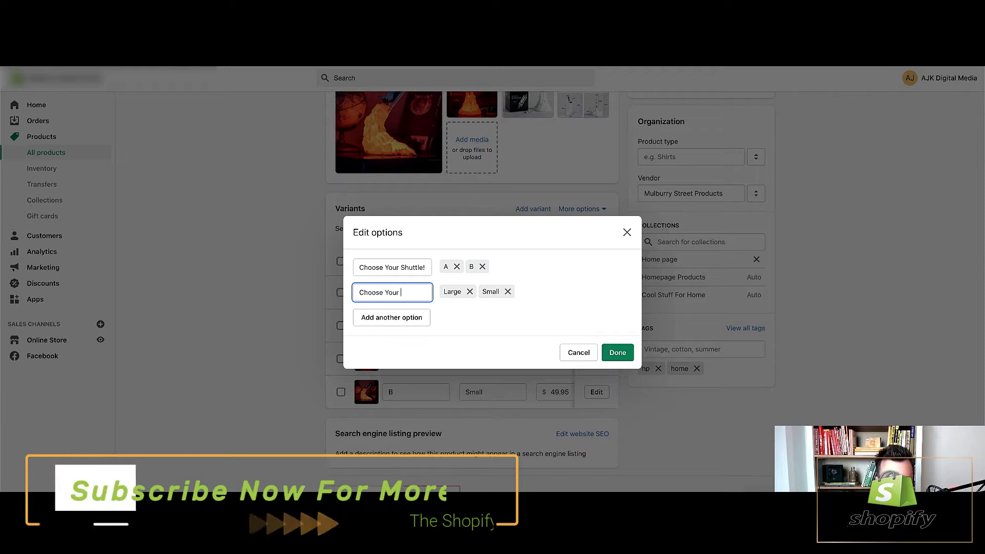
{"action": "type", "text": "Size!"}
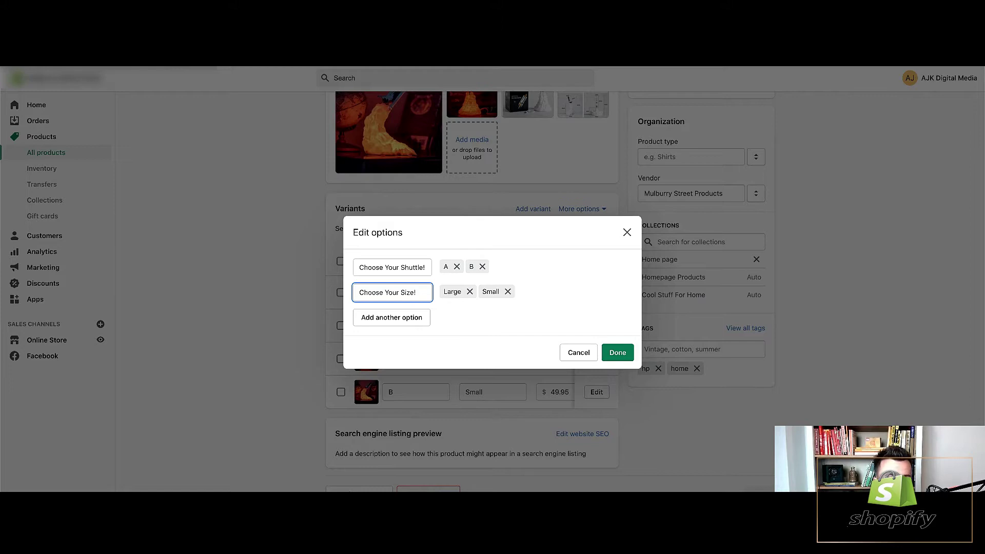
{"action": "left_click", "coordinate": [622, 353]}
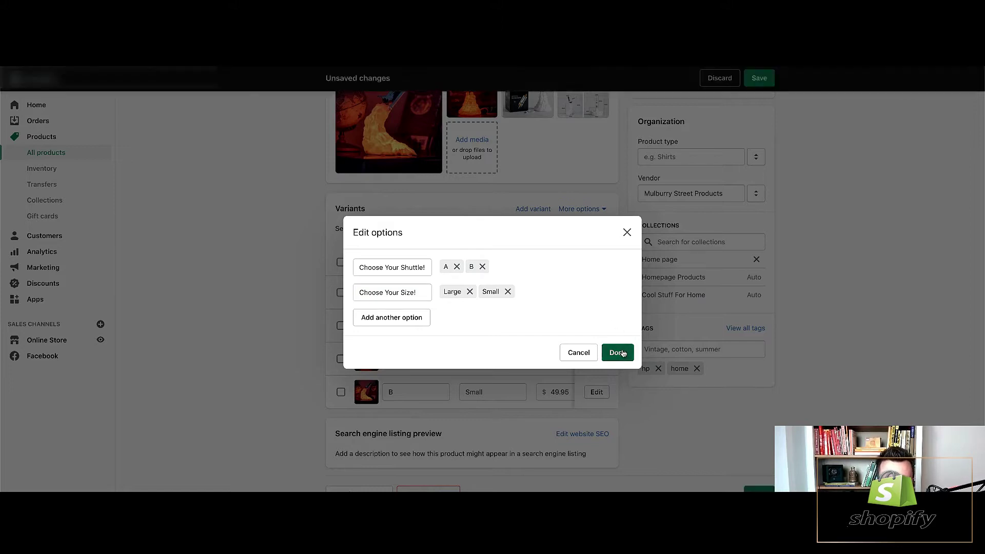
{"action": "left_click", "coordinate": [765, 80]}
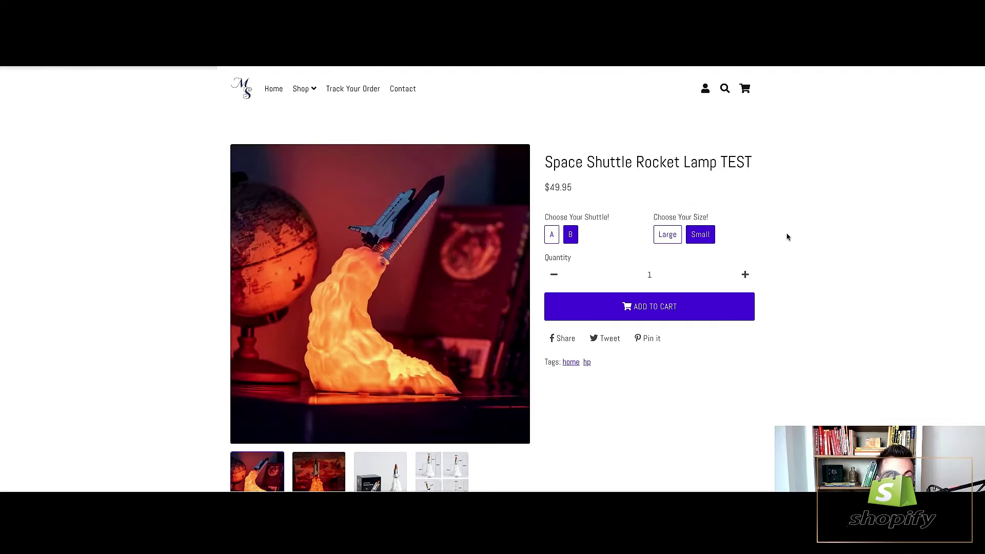
{"action": "scroll", "coordinate": [787, 236], "scroll_direction": "down", "scroll_amount": 1}
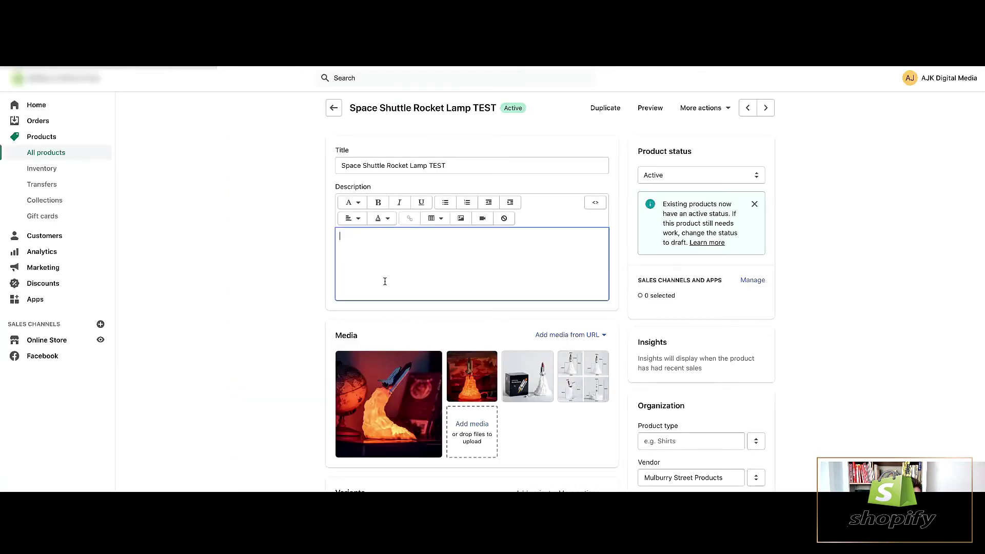
- Enter the product description headline "BLAST OFF INTO SLEEP WITH THIS SPACE SHUTTLE LAMP!"
{"action": "type", "text": "B"}
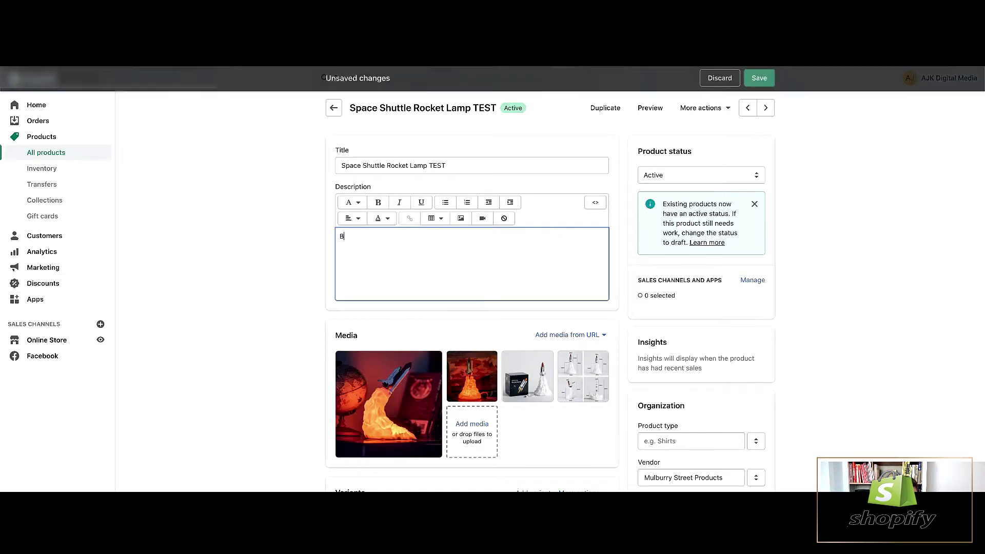
{"action": "type", "text": "last"}
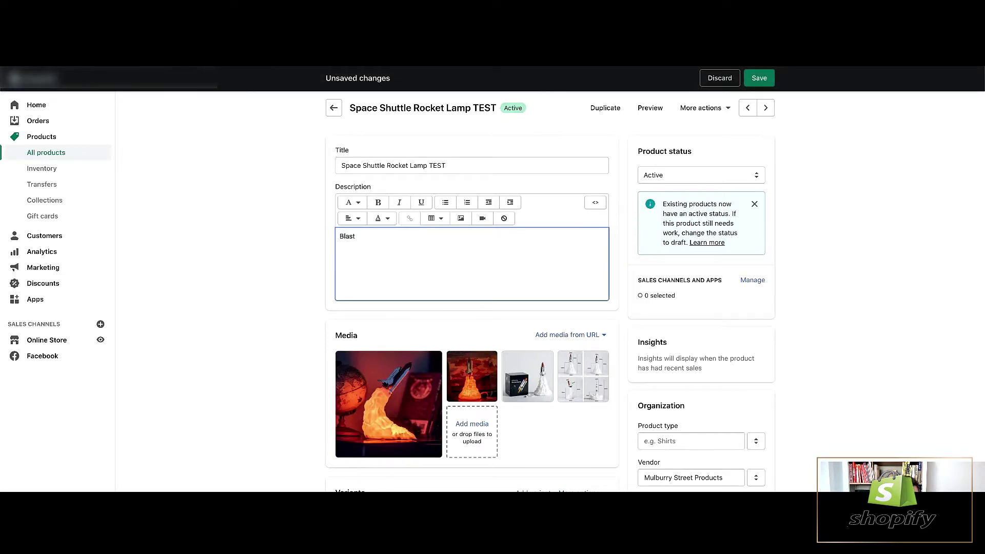
{"action": "key", "text": "ctrl+a"}
{"action": "type", "text": "BLAST"}
{"action": "type", "text": "OFF INTO SLEEP WITH THIS SPACE SHU"}
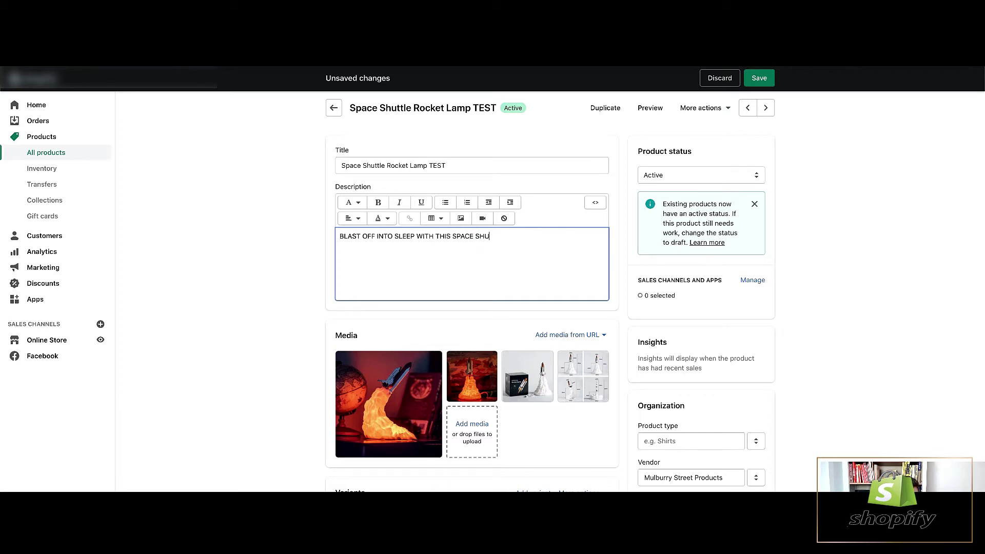
{"action": "type", "text": "TTLE LAMP!"}
- Make the description headline bold, save the product and view its storefront page
{"action": "key", "text": "ctrl+a"}
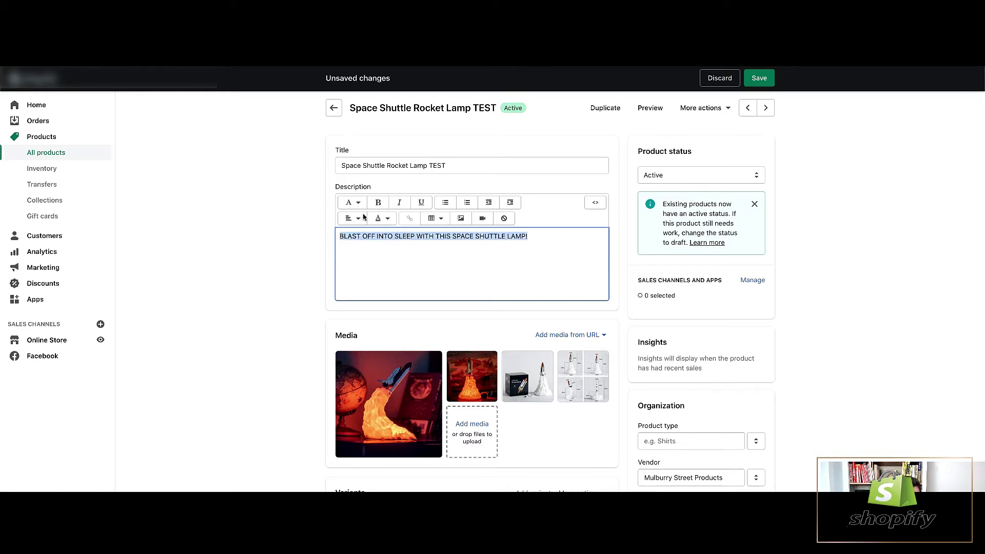
{"action": "left_click", "coordinate": [378, 202]}
{"action": "left_click", "coordinate": [553, 239]}
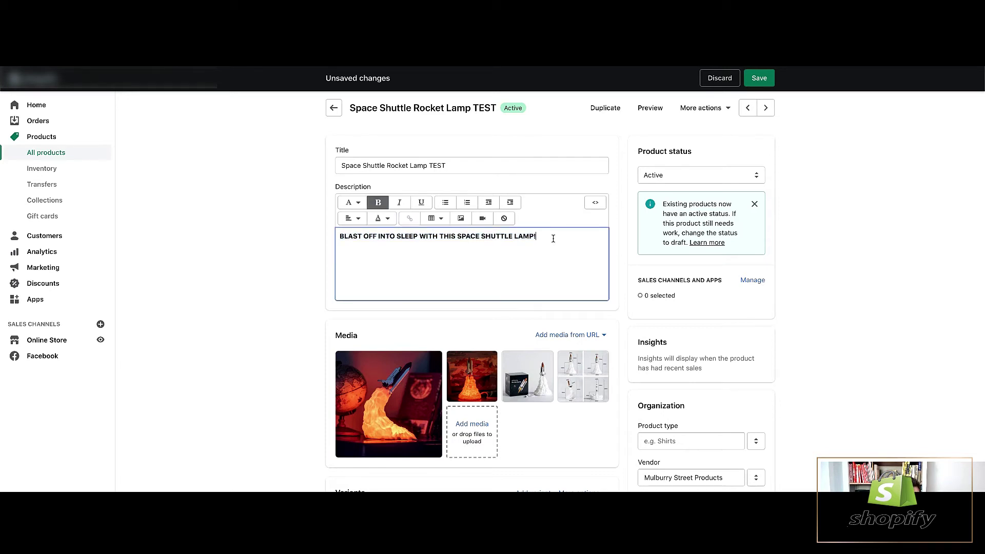
{"action": "left_click", "coordinate": [761, 76]}
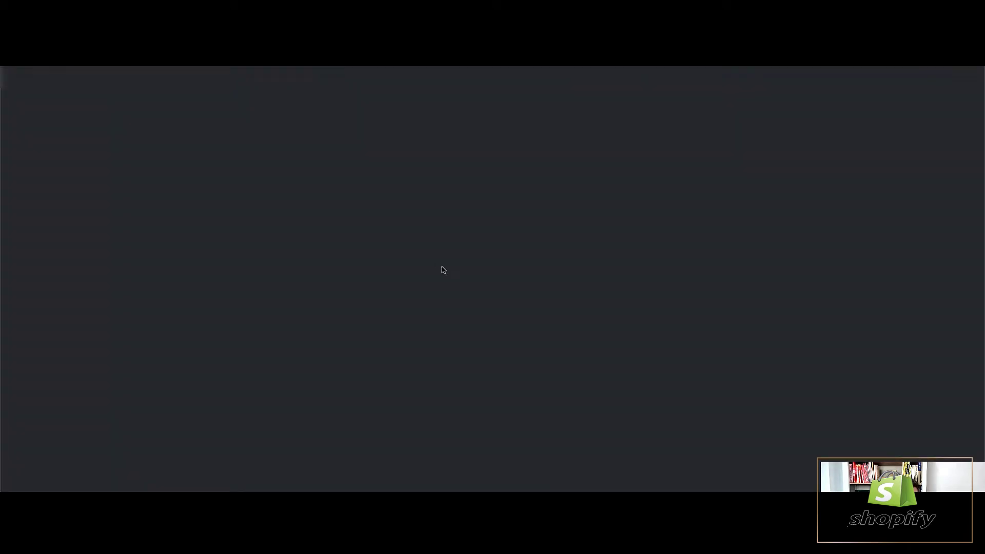
{"action": "scroll", "coordinate": [652, 369], "scroll_direction": "down", "scroll_amount": 1}
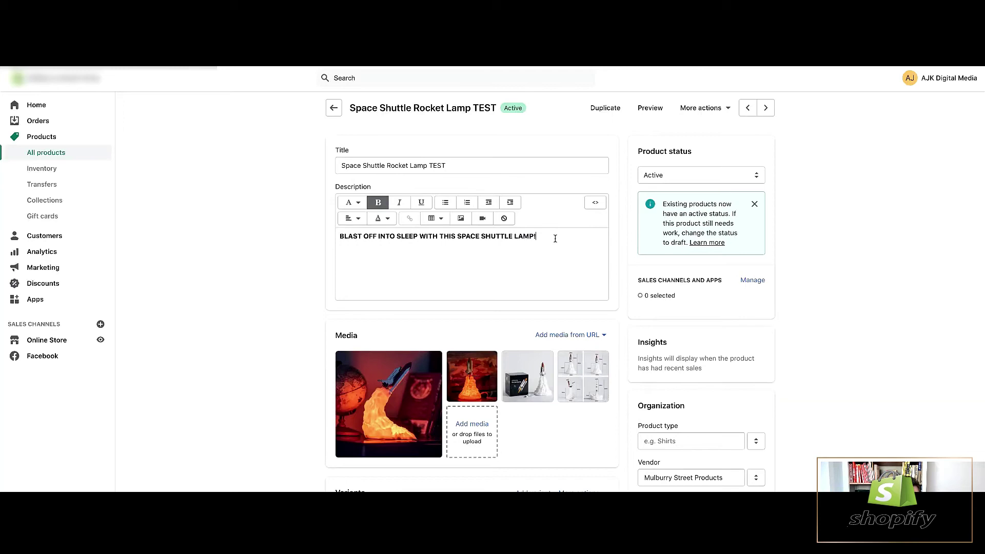
- Insert the uploaded picture of the glowing lamp beside a screen below the description headline, at Large (480x480) size
{"action": "left_click", "coordinate": [554, 239]}
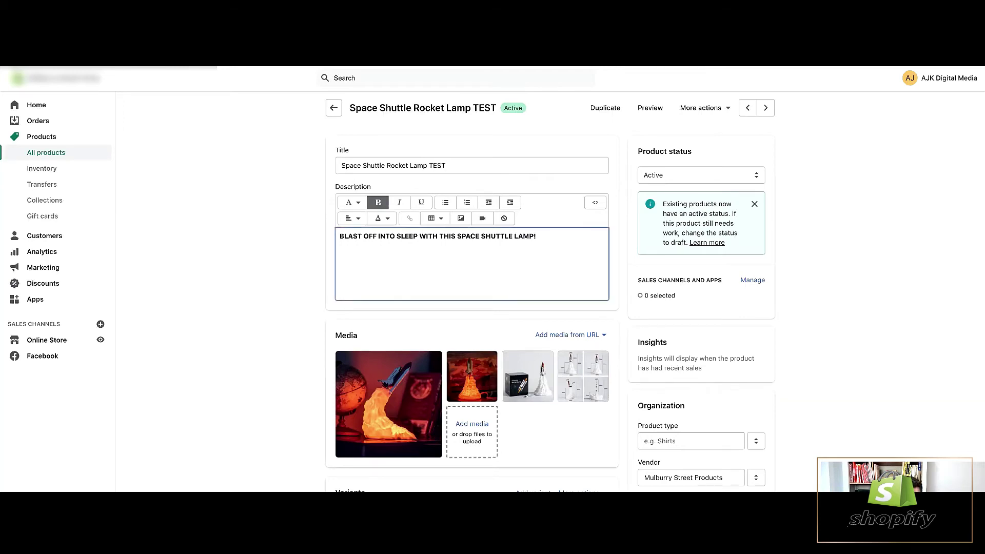
{"action": "key", "text": "Return"}
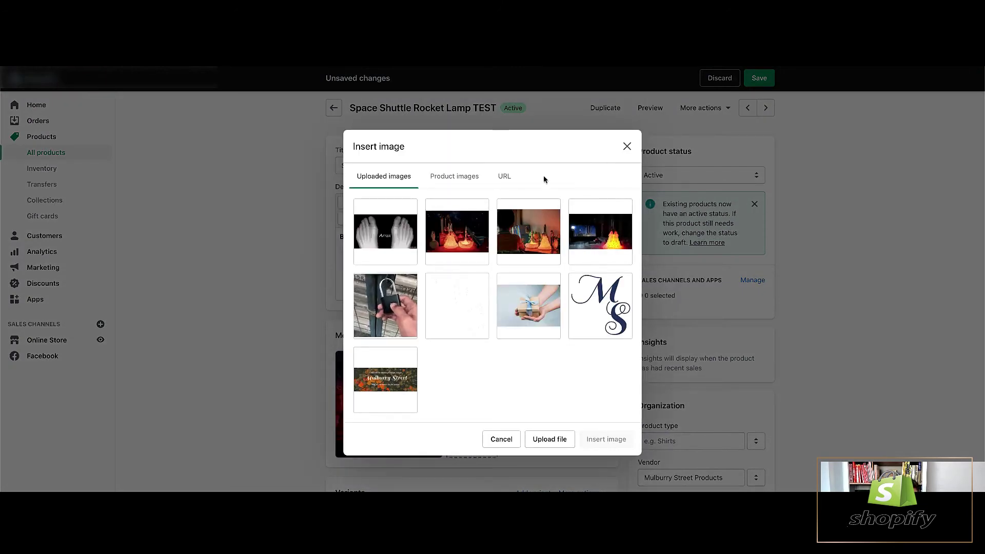
{"action": "left_click", "coordinate": [583, 218]}
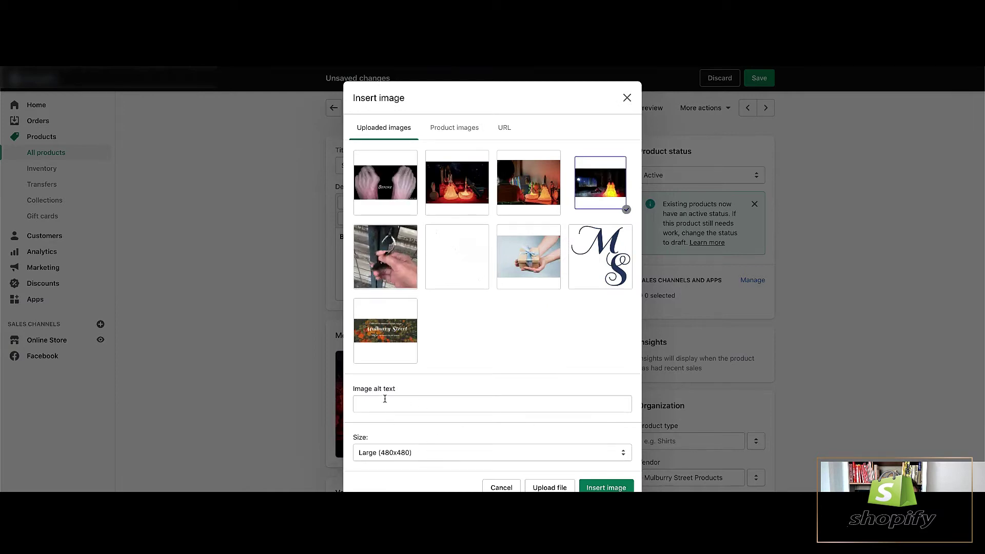
{"action": "left_click", "coordinate": [607, 486]}
{"action": "scroll", "coordinate": [294, 313], "scroll_direction": "down", "scroll_amount": 1}
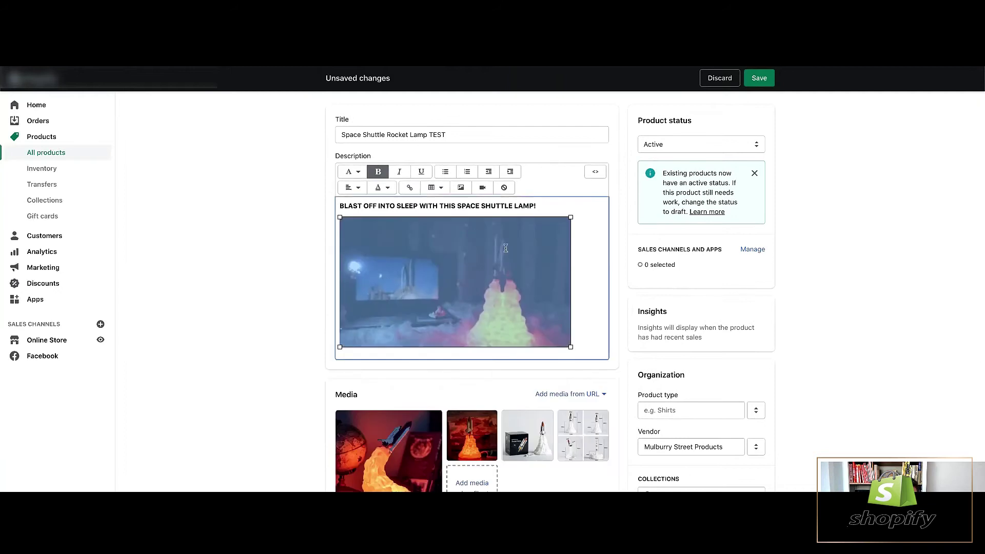
- Shrink the glowing lamp picture in the description slightly, keeping its proportions
{"action": "left_click", "coordinate": [559, 340]}
{"action": "left_click_drag", "start_coordinate": [571, 347], "coordinate": [535, 326]}
{"action": "left_click", "coordinate": [556, 322]}
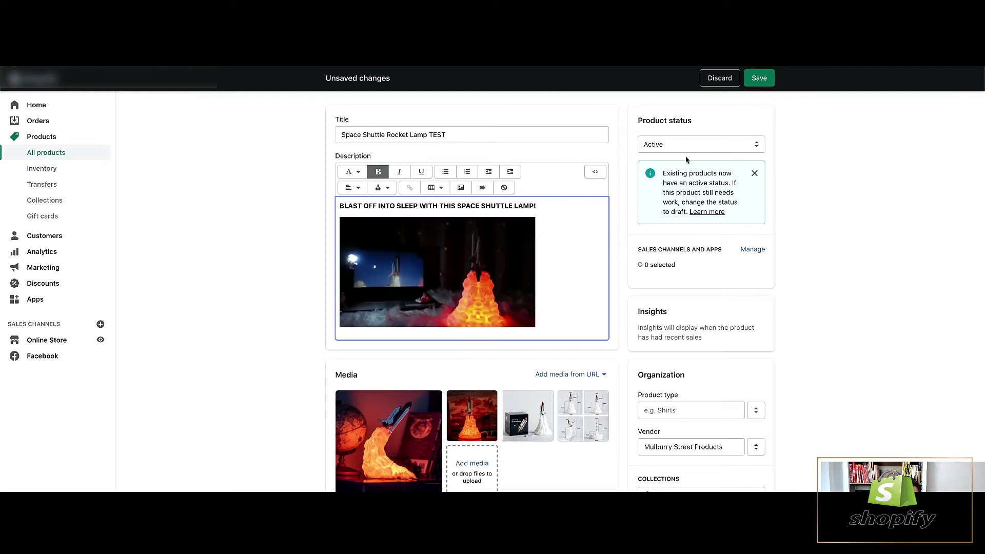
- Save the product and check the resized description picture on its storefront page
{"action": "left_click", "coordinate": [759, 82]}
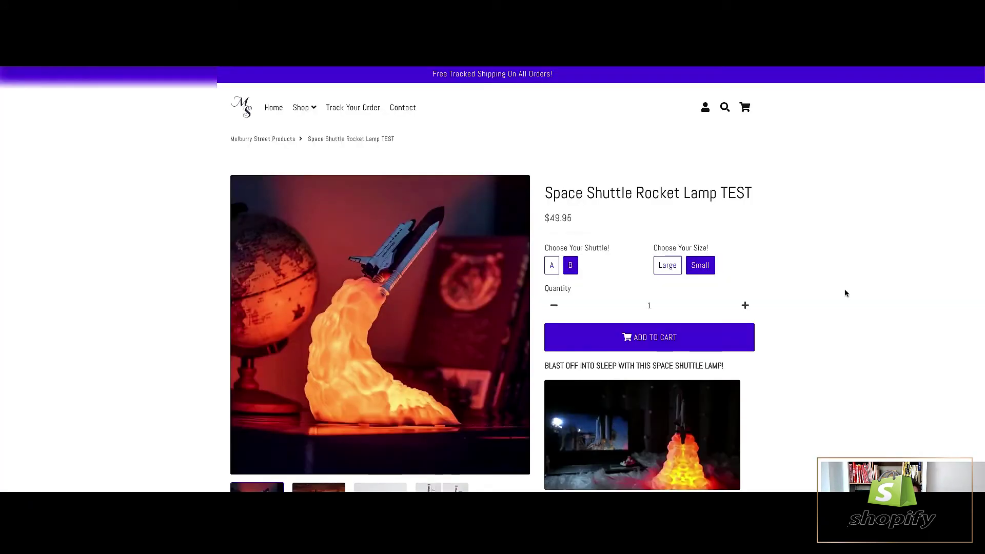
{"action": "scroll", "coordinate": [844, 288], "scroll_direction": "down", "scroll_amount": 1}
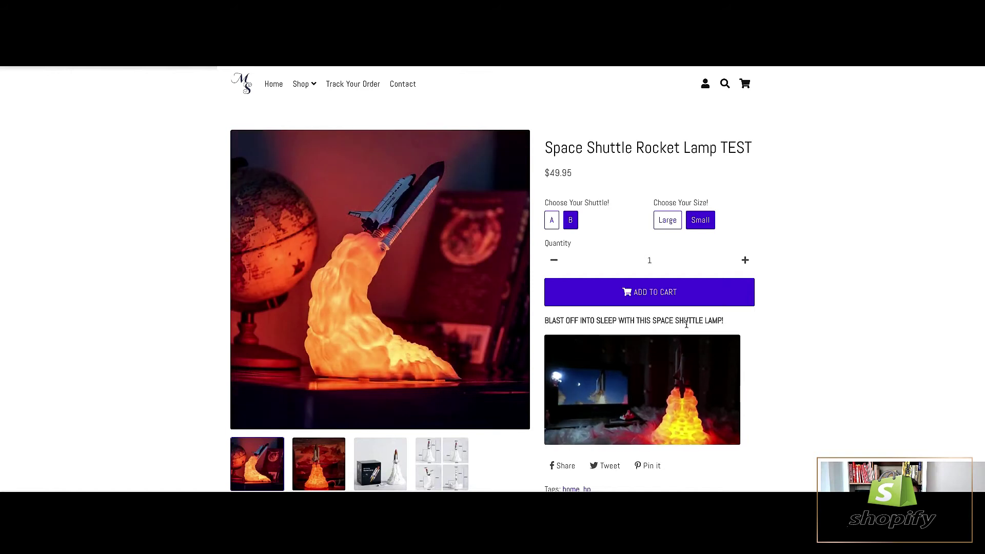
{"action": "scroll", "coordinate": [669, 394], "scroll_direction": "down", "scroll_amount": 1}
{"action": "scroll", "coordinate": [669, 394], "scroll_direction": "down", "scroll_amount": 1}
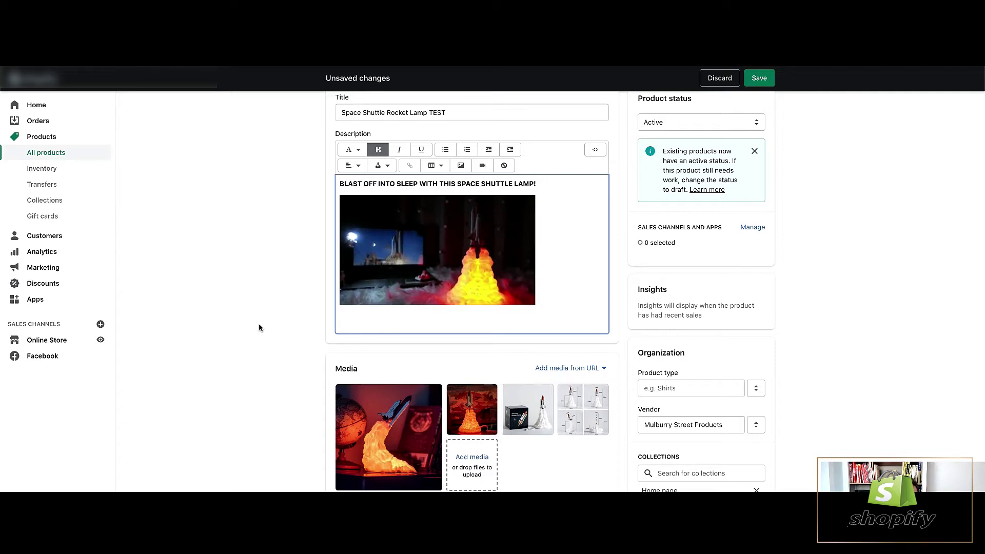
- Write two paragraphs below the picture, about the LED space shuttle turning any room into a launch site and its multiple light settings for nightlight or reading use
{"action": "type", "text": "This LED space shuttle will light up any room of your house by turning it into your very own launch site! With multiple light settings this space shuttle lamp can be used as a nightlight to help your child sleep or a brighter light for reading as well."}
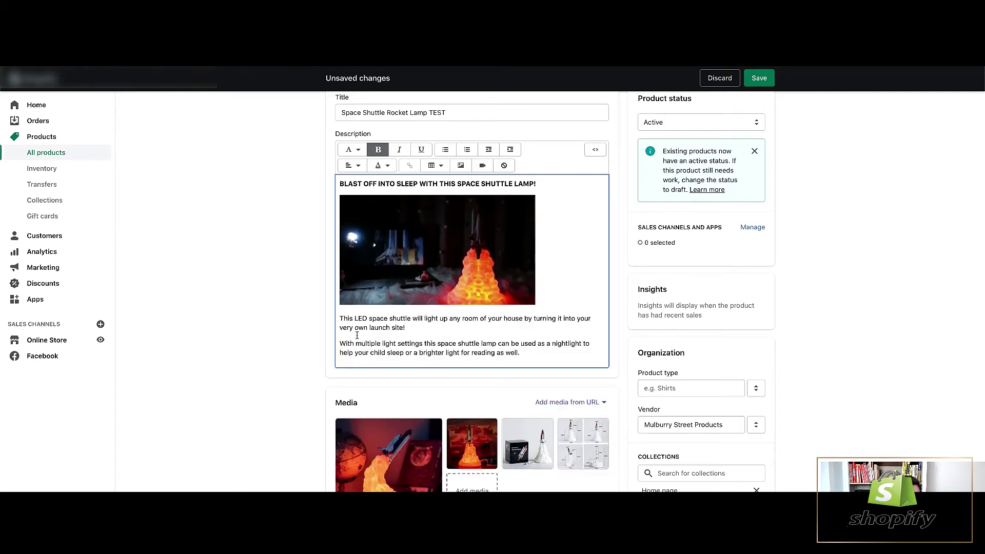
{"action": "scroll", "coordinate": [435, 339], "scroll_direction": "down", "scroll_amount": 1}
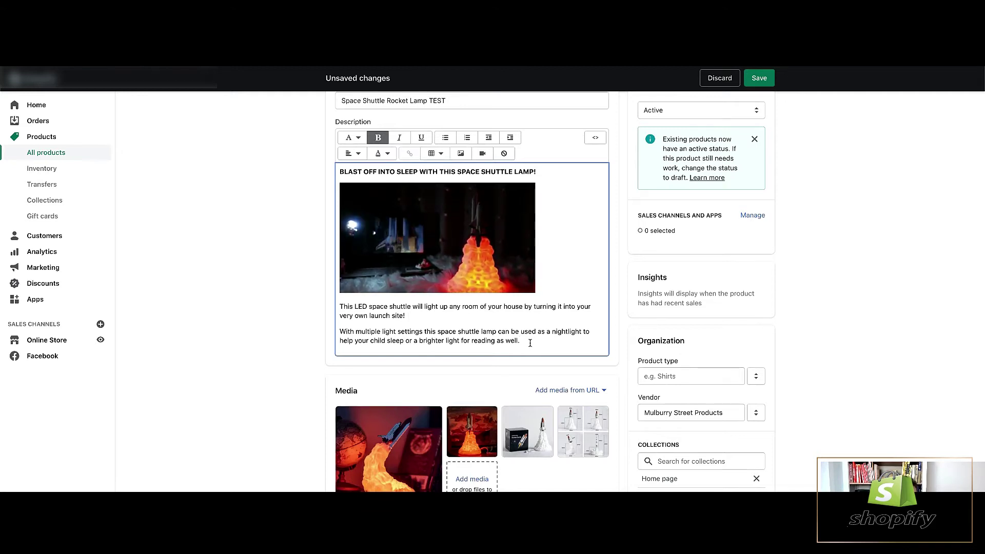
{"action": "scroll", "coordinate": [530, 342], "scroll_direction": "down", "scroll_amount": 1}
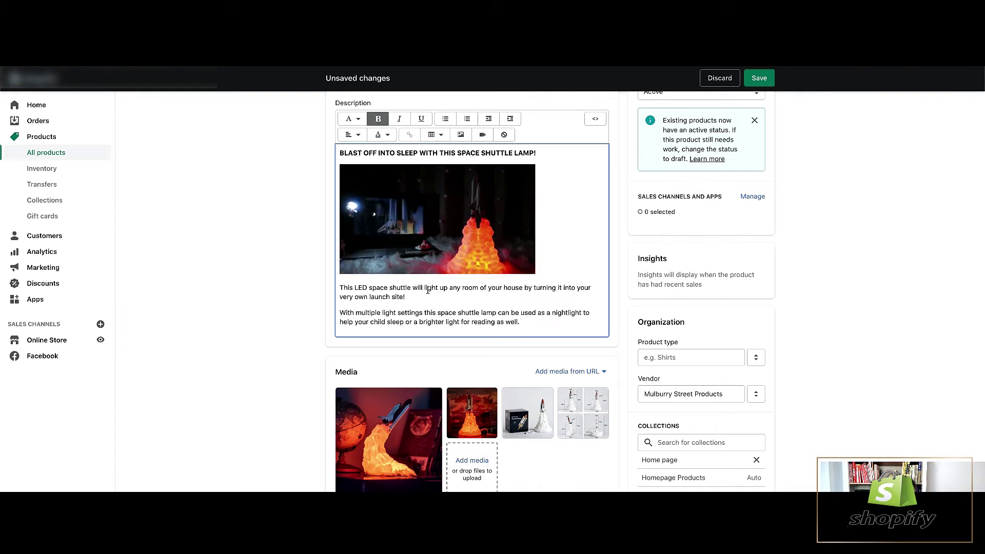
- Make the phrases "multiple light settings", "nightlight", "child sleep" and "brighter light for reading" bold in the second paragraph
{"action": "left_click_drag", "start_coordinate": [356, 312], "coordinate": [422, 312]}
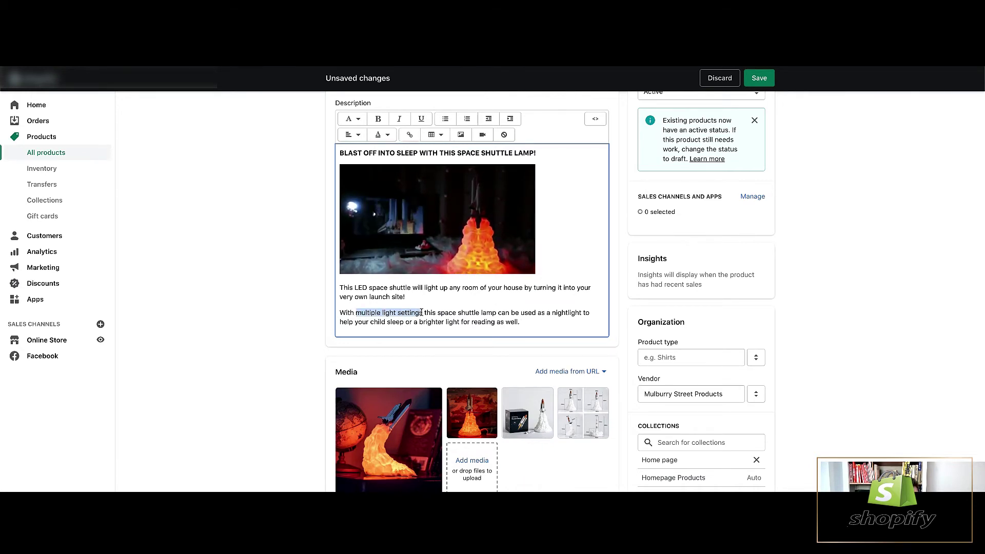
{"action": "key", "text": "ctrl+b"}
{"action": "left_click", "coordinate": [482, 318]}
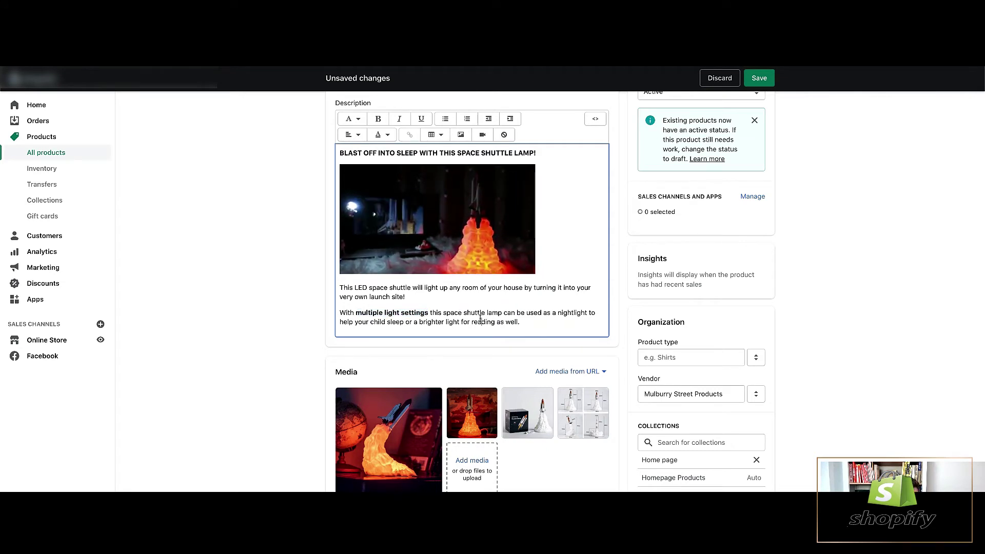
{"action": "double_click", "coordinate": [570, 314]}
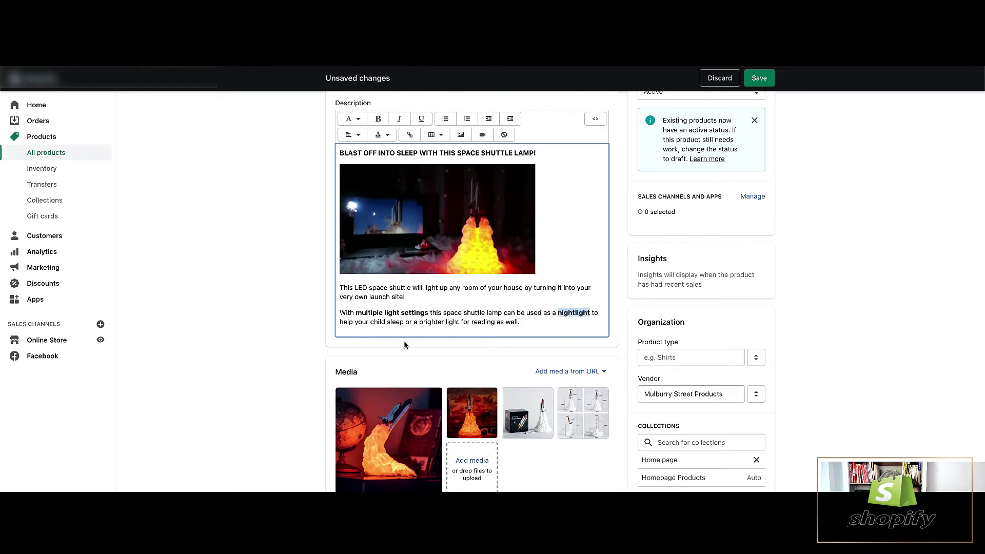
{"action": "mouse_move", "coordinate": [388, 323]}
{"action": "left_mouse_down"}
{"action": "mouse_move", "coordinate": [408, 323]}
{"action": "mouse_move", "coordinate": [377, 323]}
{"action": "mouse_move", "coordinate": [405, 322]}
{"action": "left_mouse_up"}
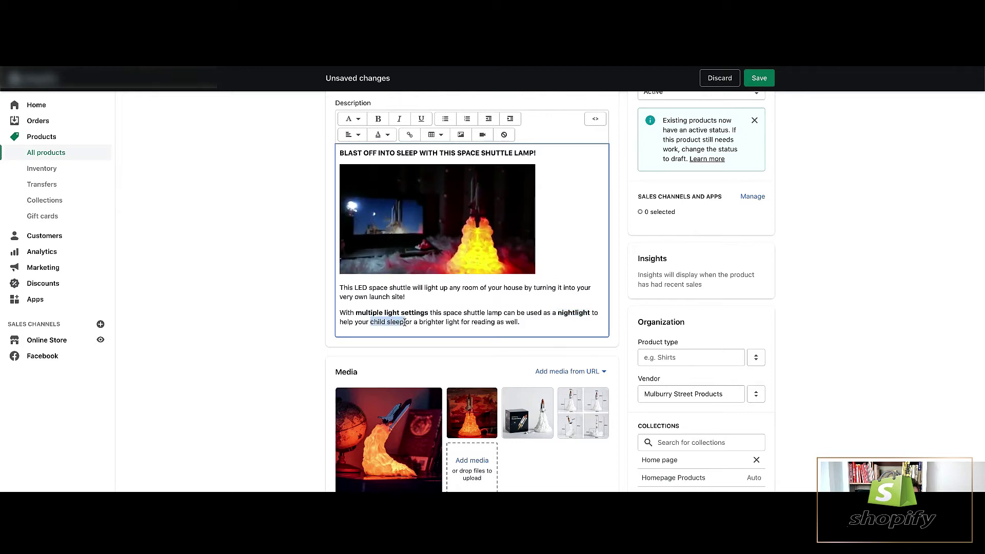
{"action": "key", "text": "ctrl+b"}
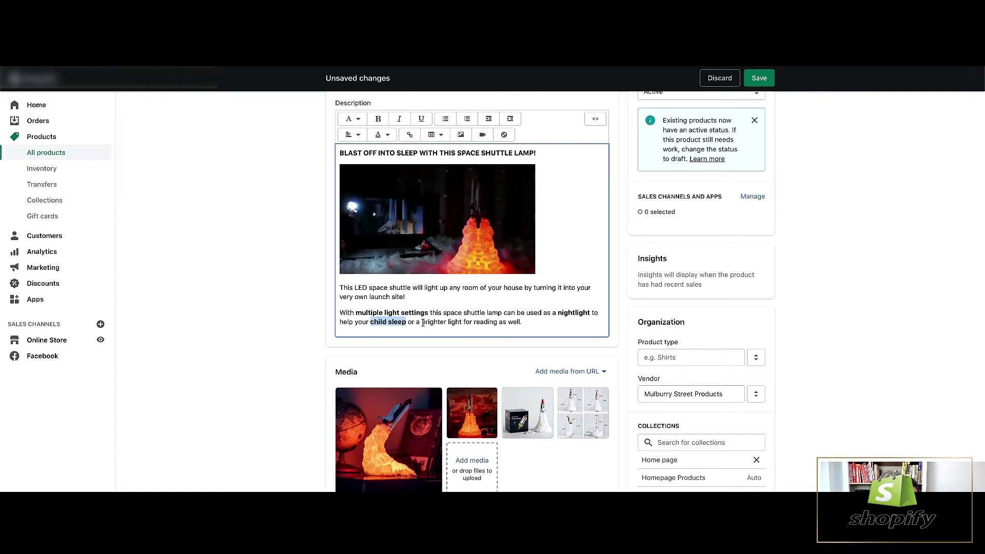
{"action": "left_click_drag", "start_coordinate": [422, 322], "coordinate": [496, 322]}
{"action": "key", "text": "ctrl+b"}
{"action": "left_click", "coordinate": [546, 323]}
{"action": "scroll", "coordinate": [545, 321], "scroll_direction": "down", "scroll_amount": 1}
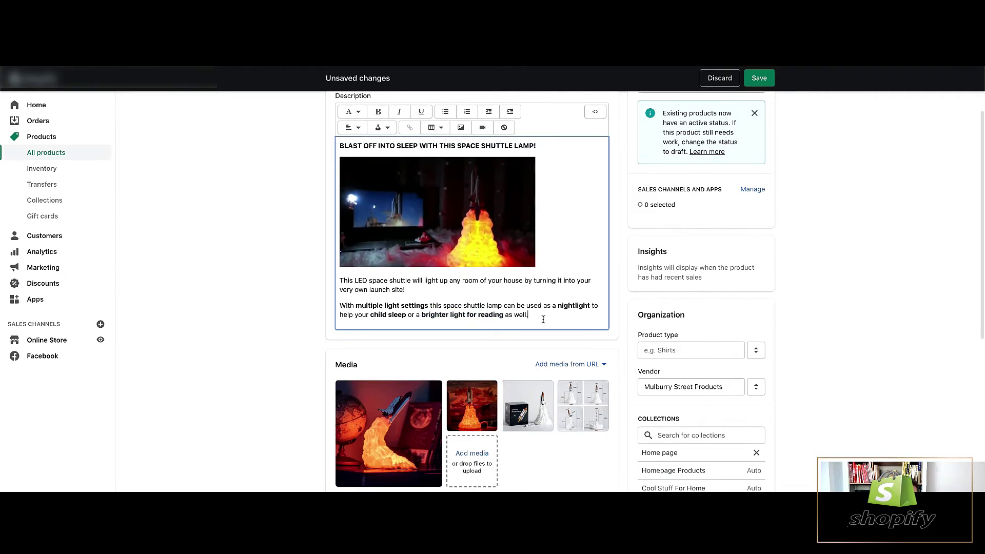
- Insert the picture of a child at a desk with two glowing shuttle lamps below the second paragraph
{"action": "key", "text": "Return"}
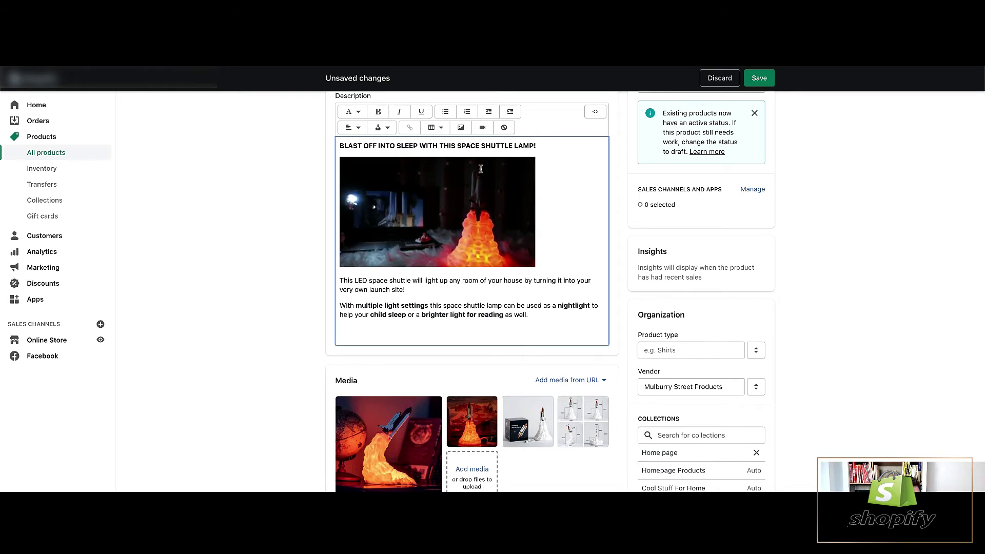
{"action": "left_click", "coordinate": [460, 127]}
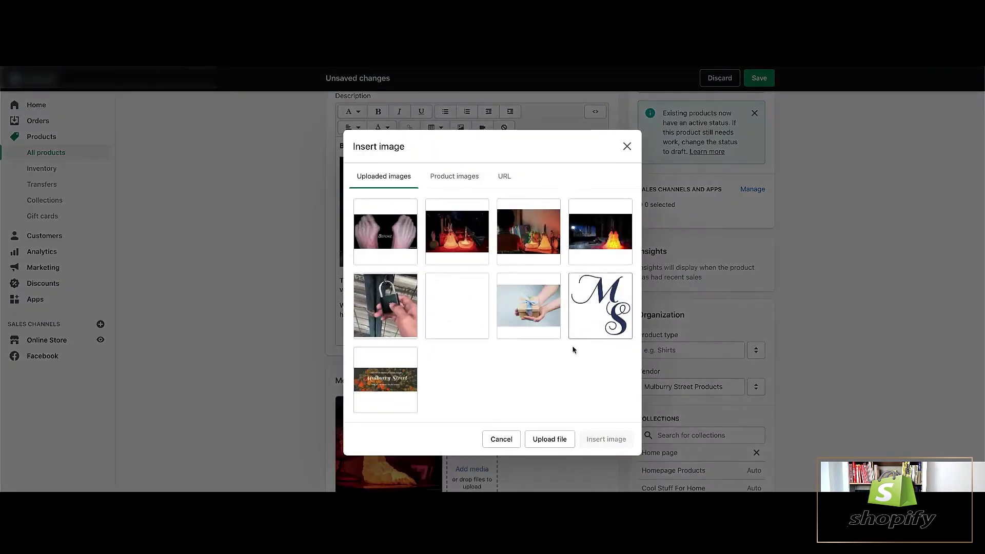
{"action": "left_click", "coordinate": [450, 178]}
{"action": "left_click", "coordinate": [390, 185]}
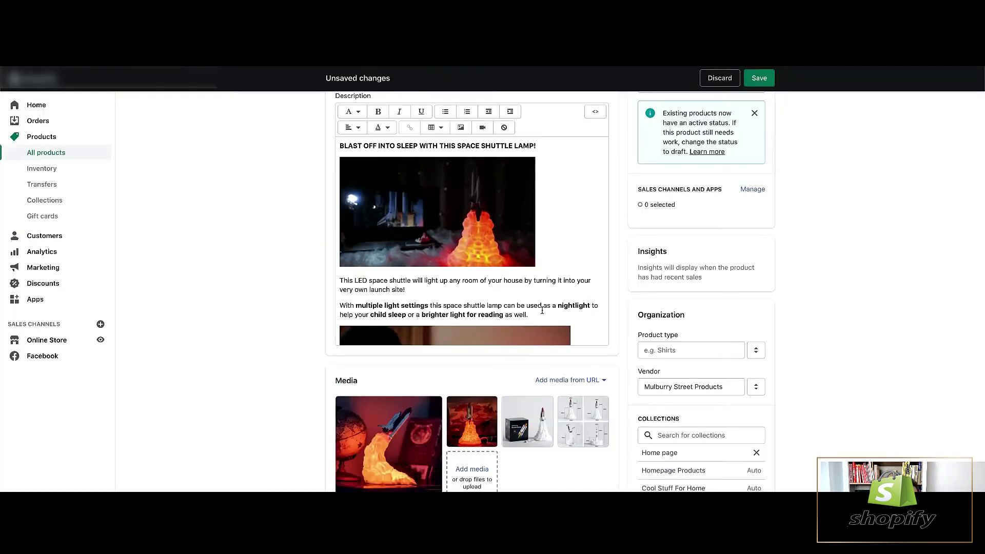
{"action": "scroll", "coordinate": [542, 310], "scroll_direction": "down", "scroll_amount": 2}
{"action": "scroll", "coordinate": [583, 264], "scroll_direction": "down", "scroll_amount": 3}
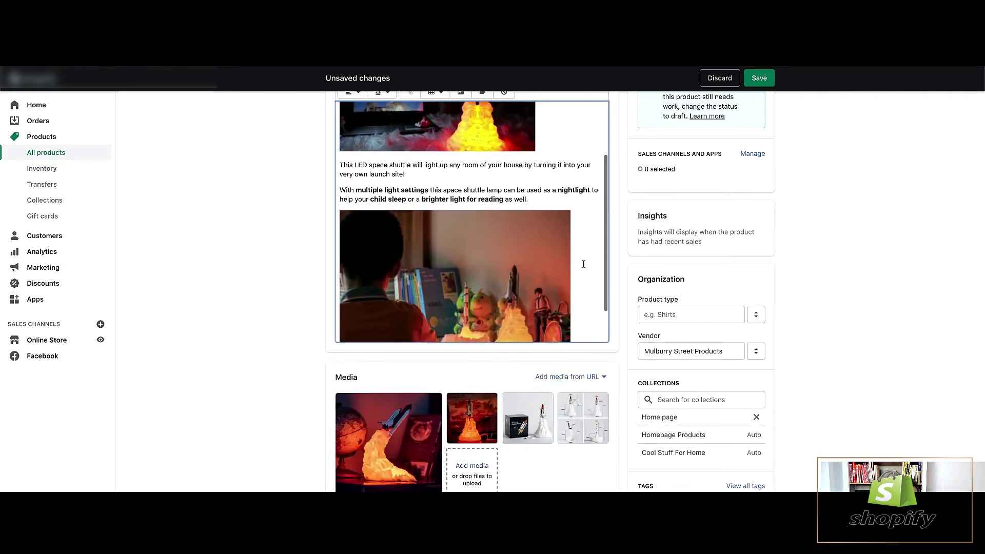
- Shrink the child-at-desk picture proportionally to about the same width as the first description picture
{"action": "scroll", "coordinate": [583, 263], "scroll_direction": "down", "scroll_amount": 1}
{"action": "left_click", "coordinate": [517, 284]}
{"action": "scroll", "coordinate": [517, 284], "scroll_direction": "down", "scroll_amount": 2}
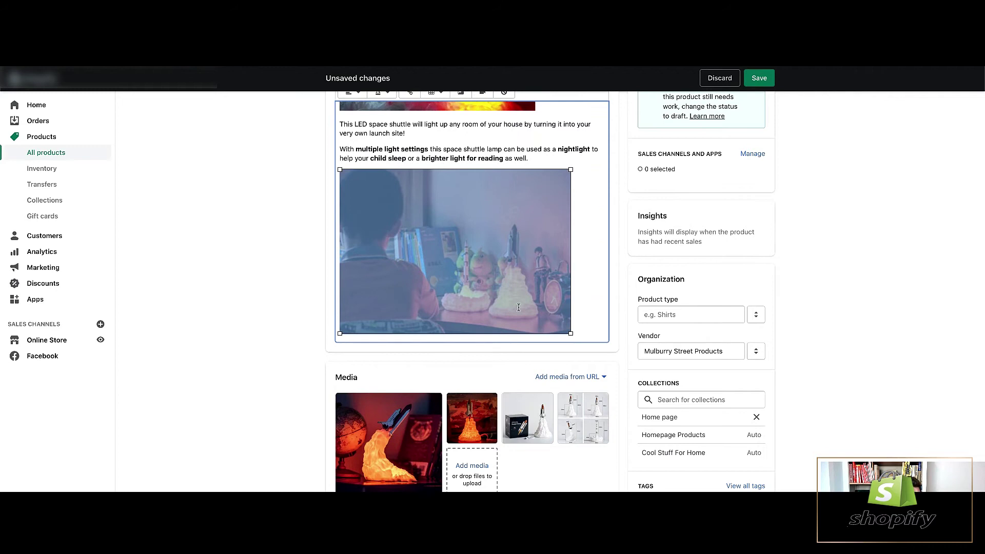
{"action": "left_click_drag", "start_coordinate": [570, 334], "coordinate": [537, 319]}
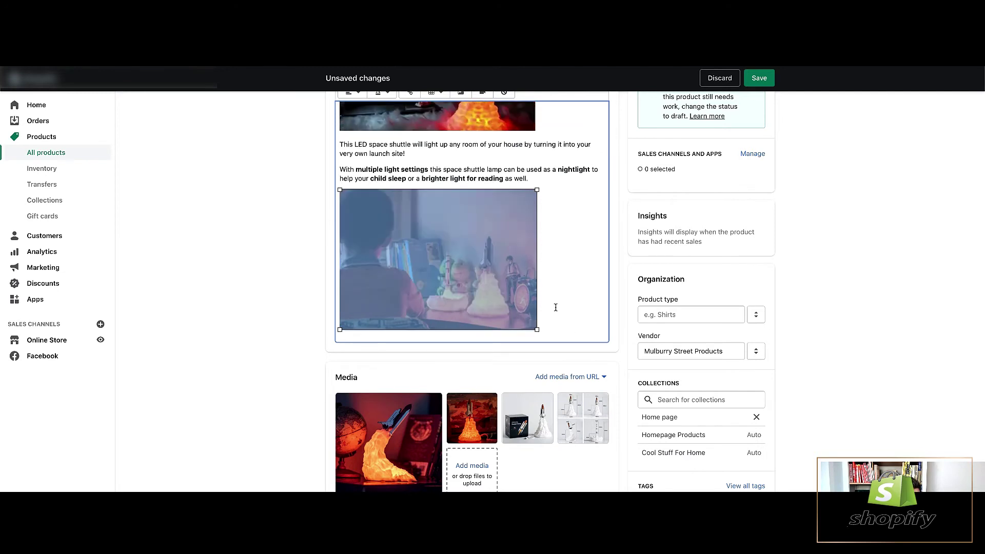
{"action": "left_click", "coordinate": [555, 307]}
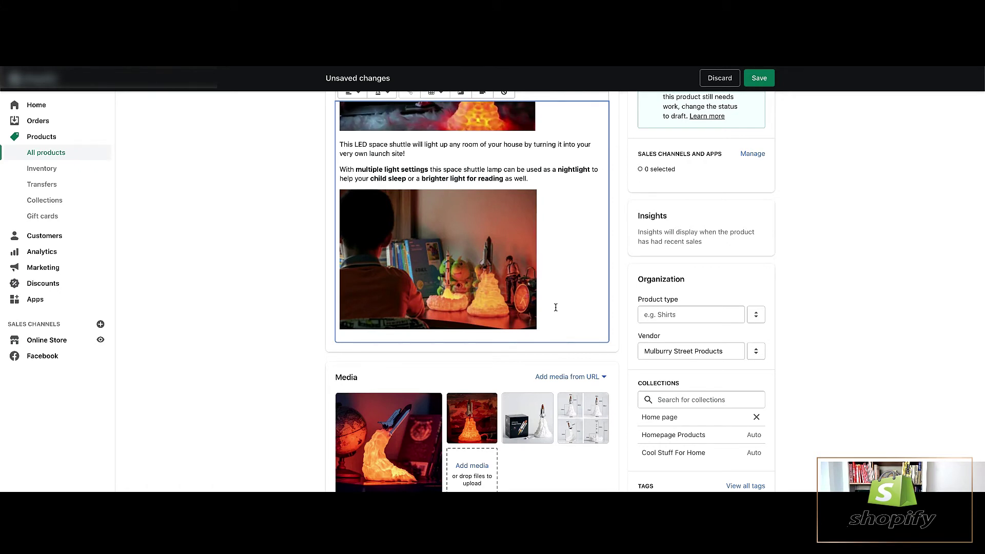
{"action": "scroll", "coordinate": [575, 266], "scroll_direction": "down", "scroll_amount": 1}
- Save the product and review the description text and both pictures on its storefront page
{"action": "left_click", "coordinate": [759, 77]}
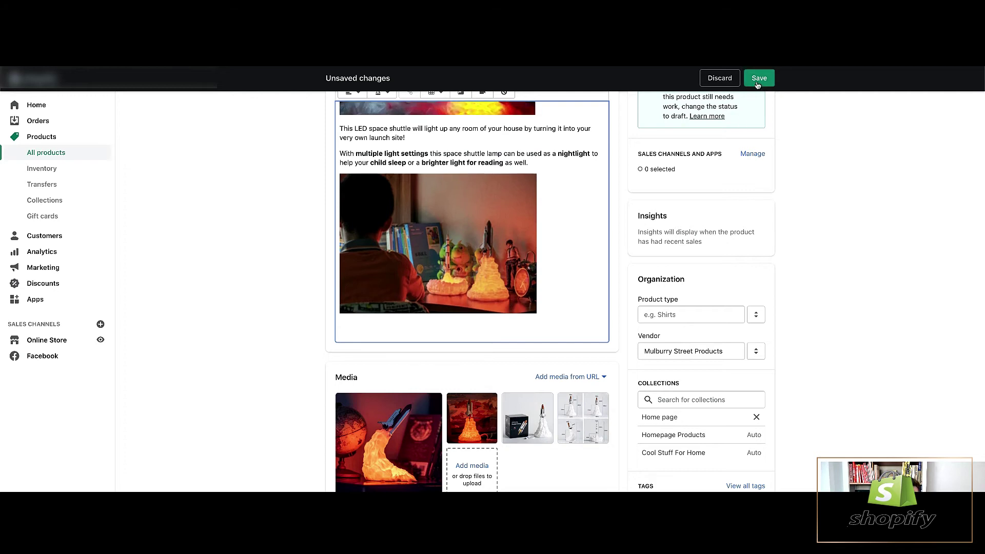
{"action": "scroll", "coordinate": [623, 176], "scroll_direction": "up", "scroll_amount": 3}
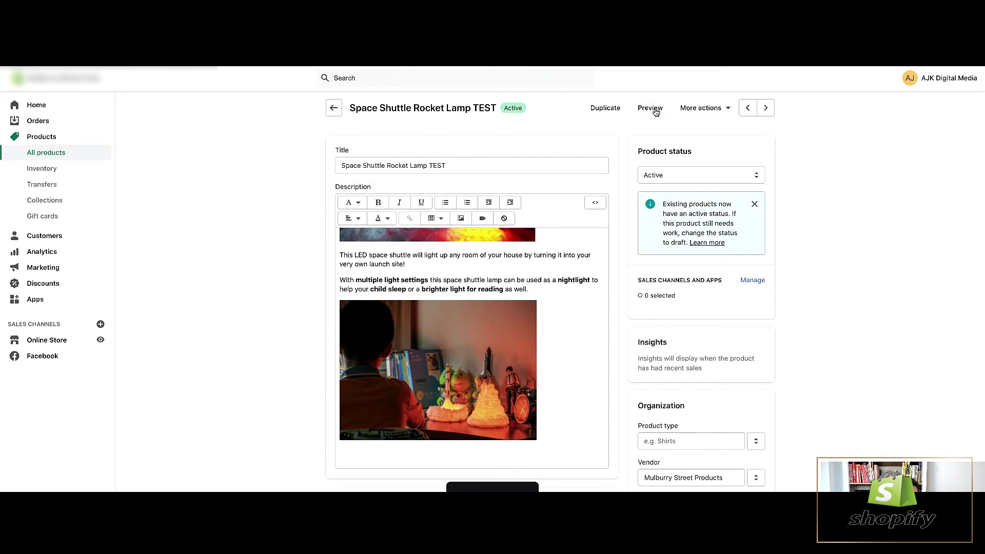
{"action": "left_click", "coordinate": [649, 107]}
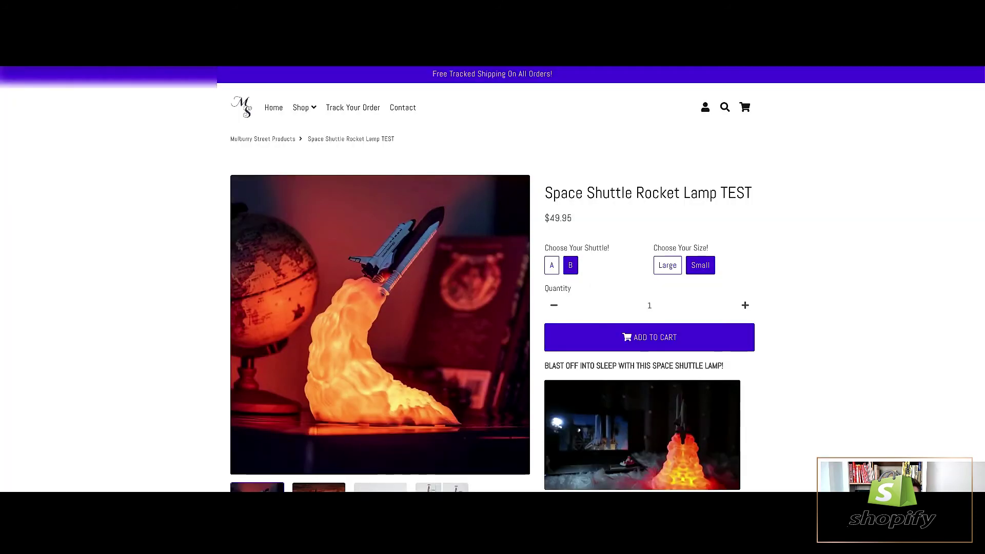
{"action": "scroll", "coordinate": [800, 216], "scroll_direction": "down", "scroll_amount": 3}
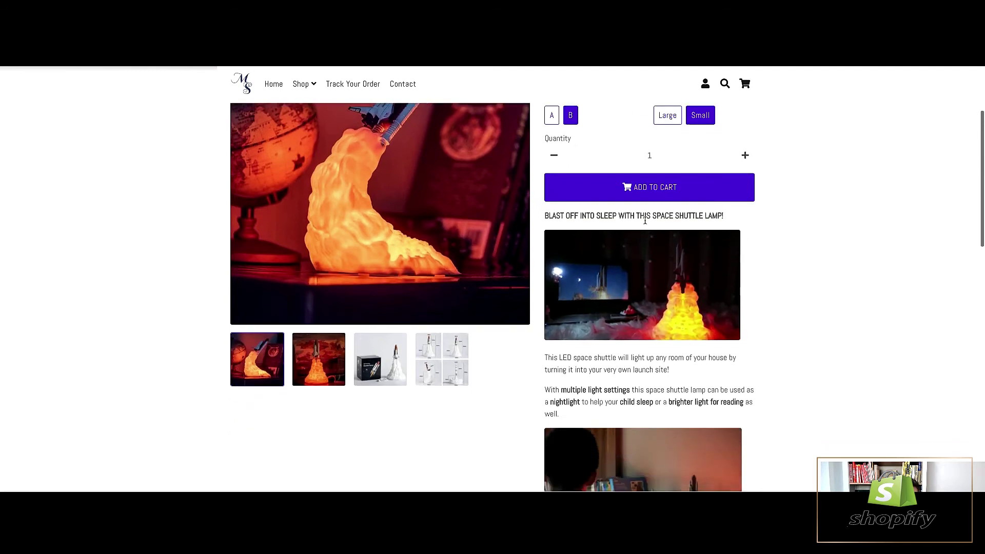
{"action": "scroll", "coordinate": [755, 317], "scroll_direction": "down", "scroll_amount": 2}
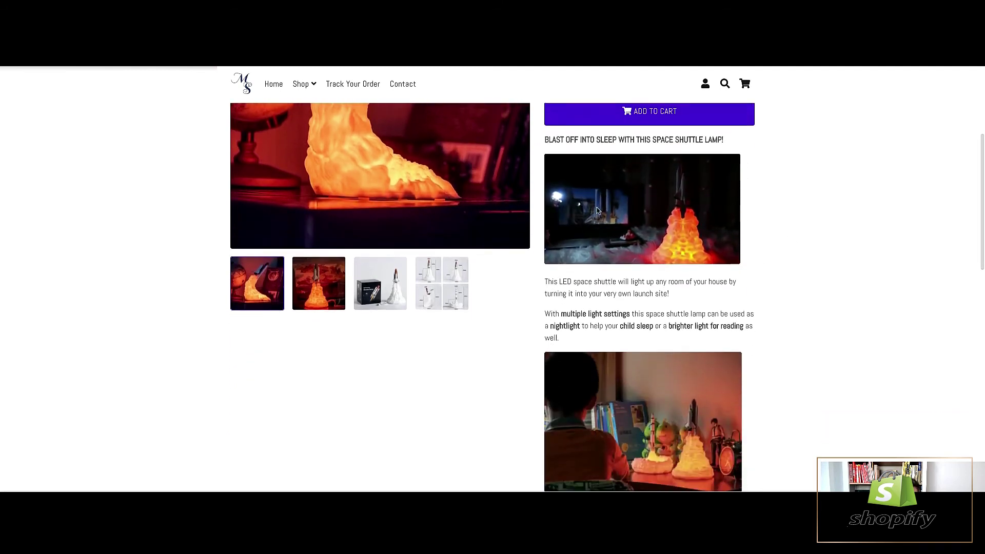
{"action": "scroll", "coordinate": [752, 310], "scroll_direction": "down", "scroll_amount": 1}
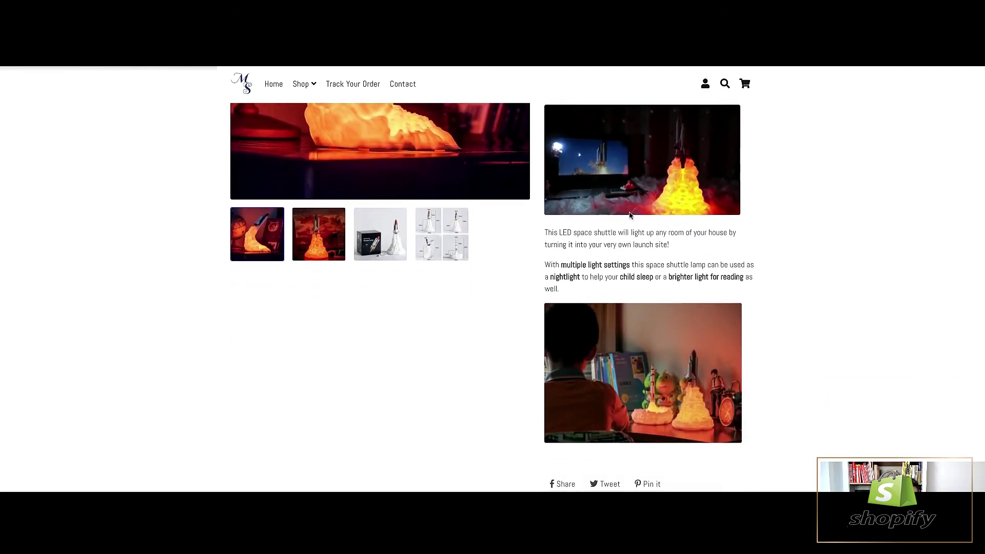
{"action": "scroll", "coordinate": [673, 391], "scroll_direction": "down", "scroll_amount": 1}
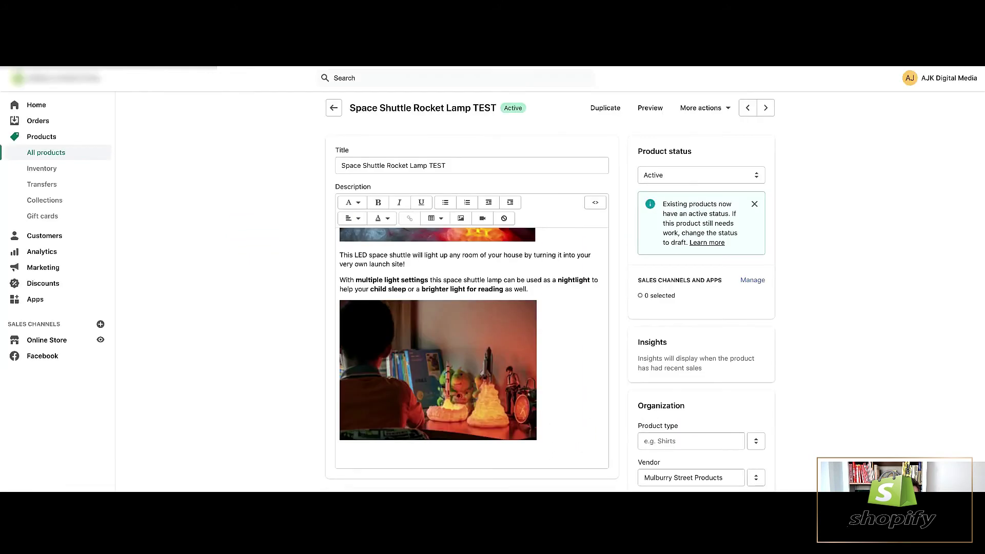
- Add a "Features" heading below the second picture with rocket-emoji lines on 3D printed detail, 12-hour rechargeable battery, biodegradable PLA plastic and 3 light modes
{"action": "key", "text": "Return"}
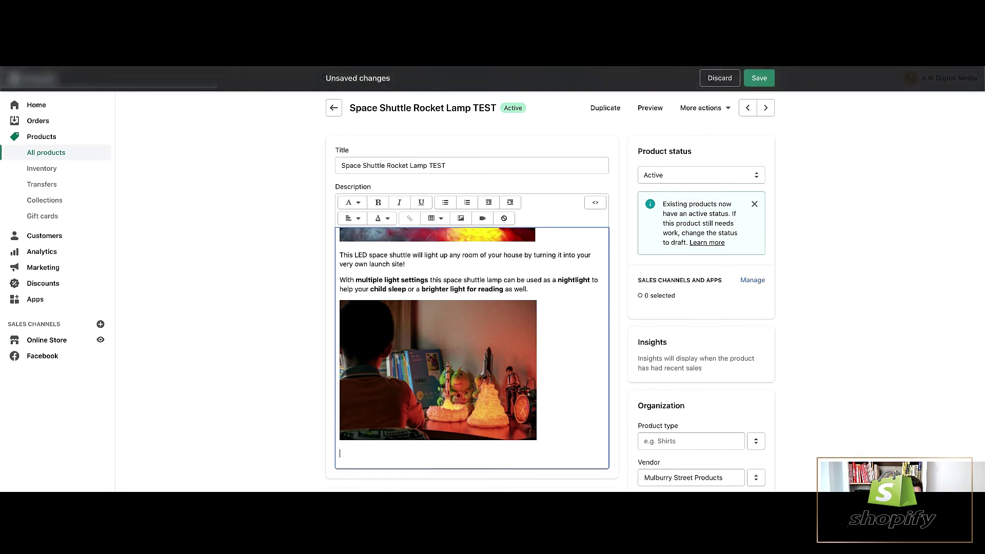
{"action": "scroll", "coordinate": [560, 413], "scroll_direction": "down", "scroll_amount": 1}
{"action": "scroll", "coordinate": [558, 408], "scroll_direction": "down", "scroll_amount": 1}
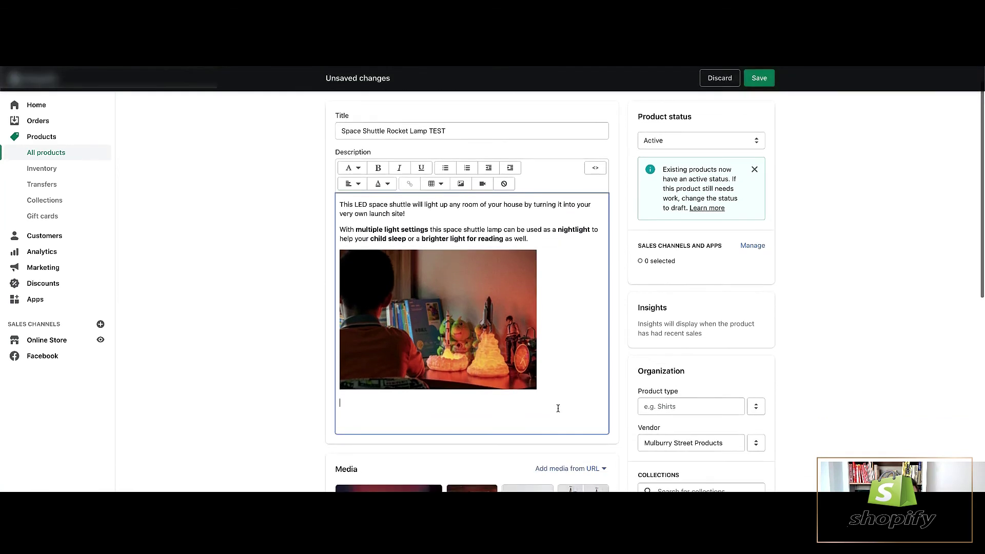
{"action": "scroll", "coordinate": [334, 406], "scroll_direction": "down", "scroll_amount": 1}
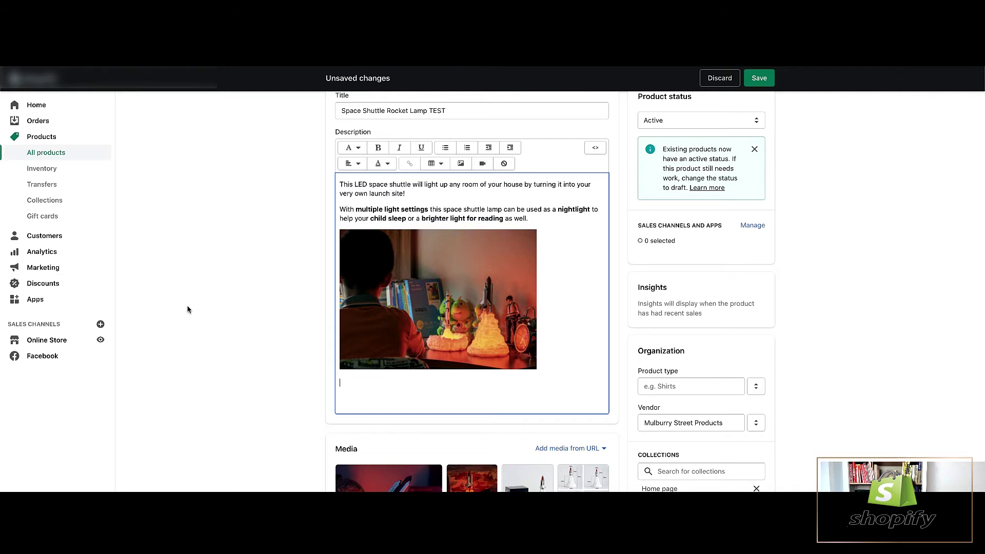
{"action": "type", "text": "Features 🚀 3D printed for ultimate detail and a realistic look. 🚀 Built-in rechargeable battery (up to 12 hours of light). 🚀 Eco-friendly, made of biodegradable PLA plastic. 🚀 3 light modes"}
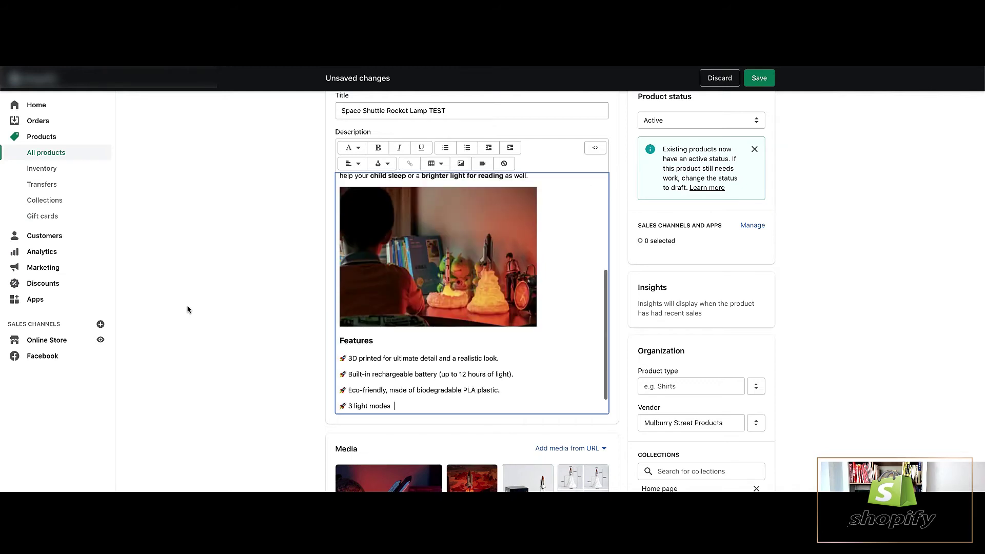
{"action": "scroll", "coordinate": [385, 340], "scroll_direction": "down", "scroll_amount": 2}
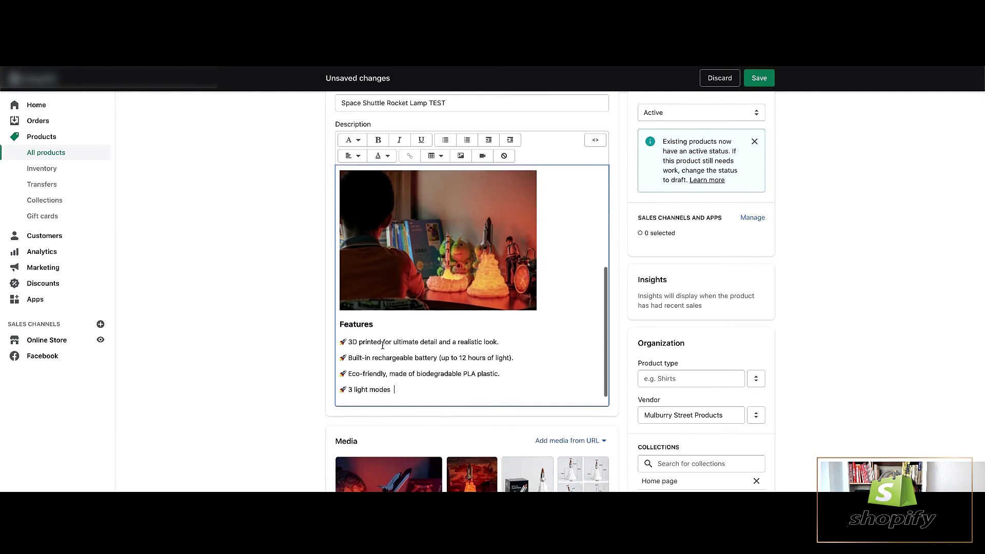
{"action": "scroll", "coordinate": [376, 341], "scroll_direction": "down", "scroll_amount": 1}
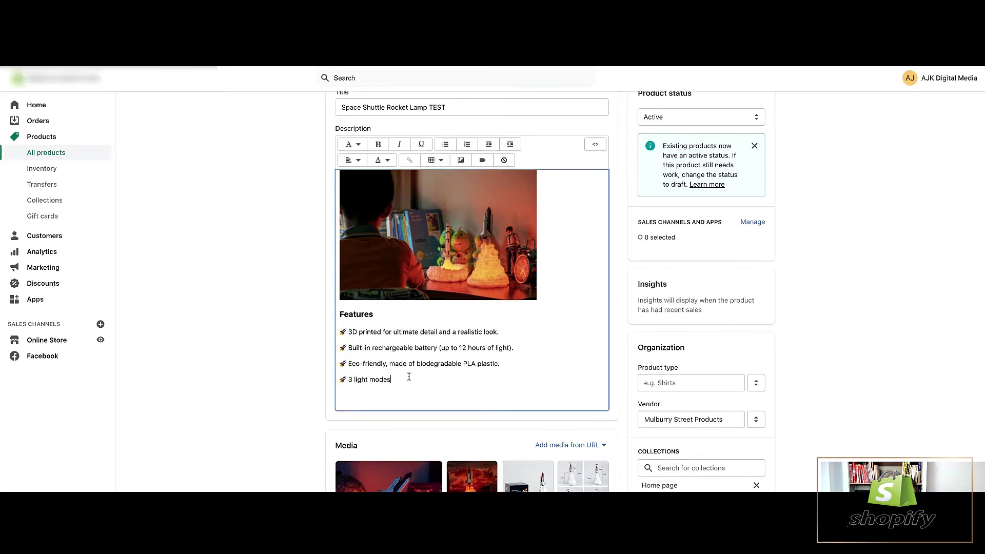
- Insert the uploaded picture of two glowing shuttle lamps among gift boxes below the "3 light modes" line at Large (480x480) size
{"action": "key", "text": "Return"}
{"action": "scroll", "coordinate": [432, 345], "scroll_direction": "down", "scroll_amount": 1}
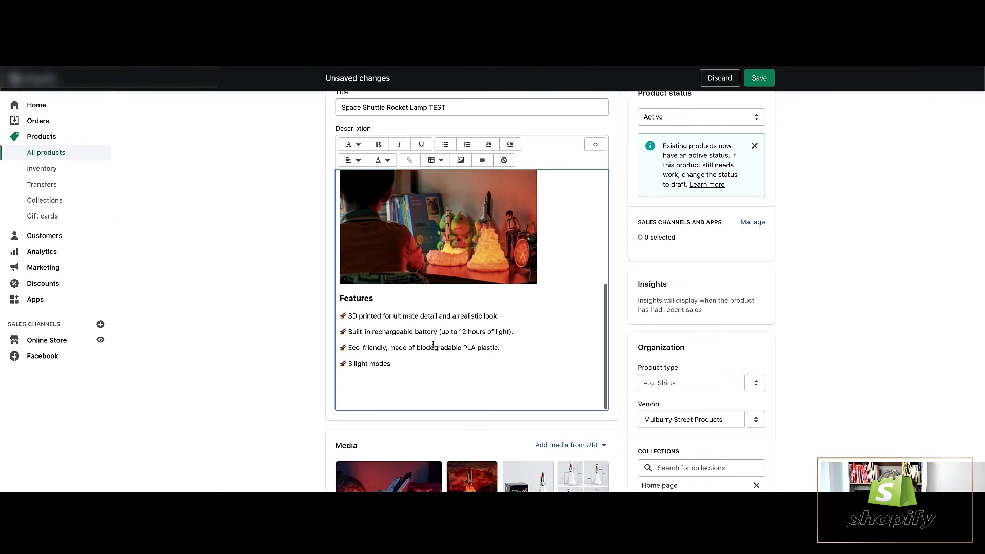
{"action": "left_click", "coordinate": [463, 160]}
{"action": "left_click", "coordinate": [454, 160]}
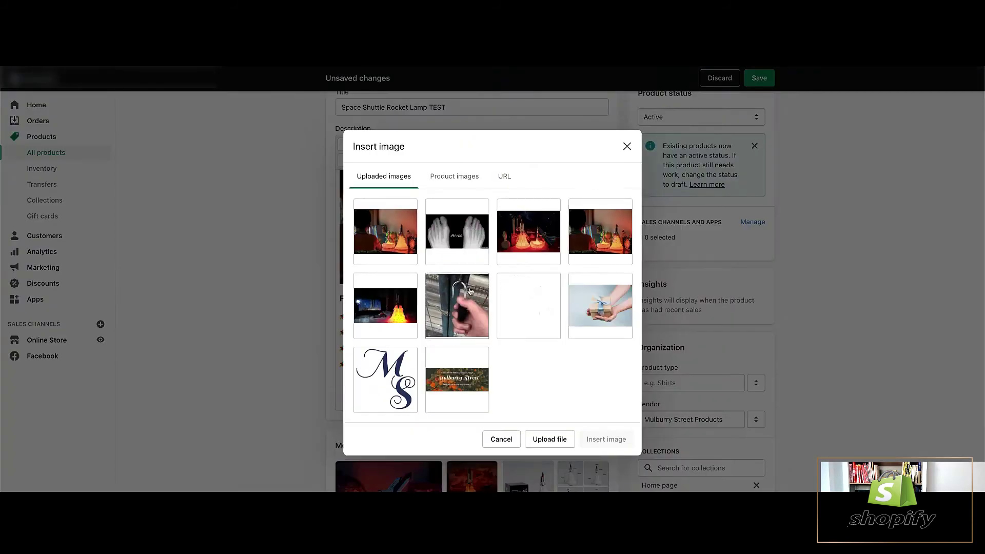
{"action": "left_click", "coordinate": [541, 226]}
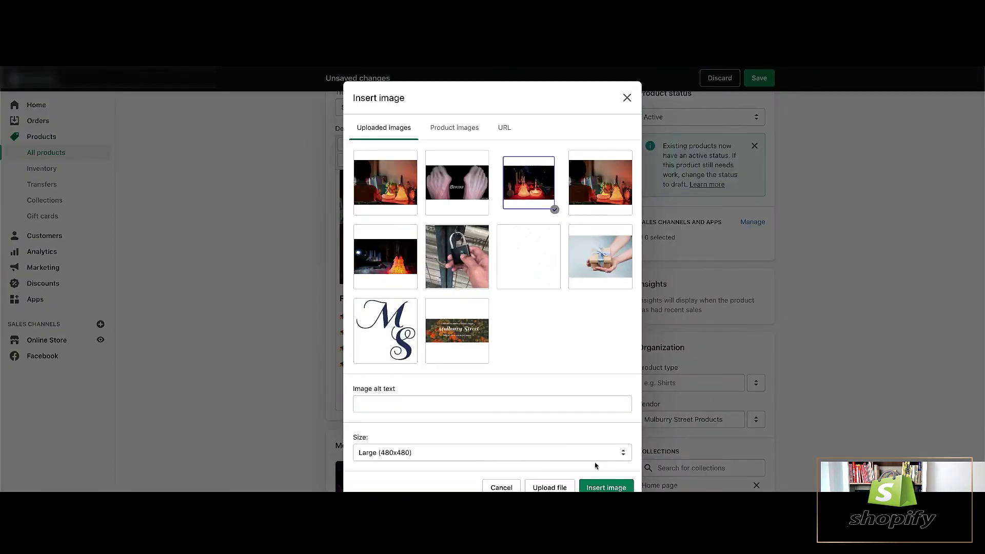
{"action": "left_click", "coordinate": [605, 487]}
- Shrink the gift-box lamp picture proportionally to the same width as the child-at-desk picture above the features list
{"action": "scroll", "coordinate": [340, 332], "scroll_direction": "down", "scroll_amount": 2}
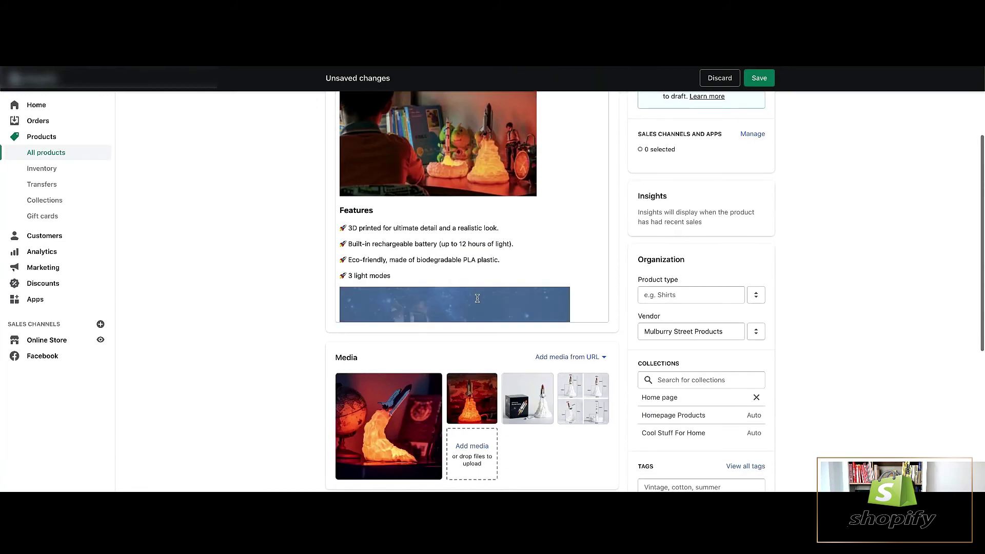
{"action": "scroll", "coordinate": [513, 257], "scroll_direction": "down", "scroll_amount": 3}
{"action": "left_click", "coordinate": [541, 289]}
{"action": "scroll", "coordinate": [542, 289], "scroll_direction": "down", "scroll_amount": 1}
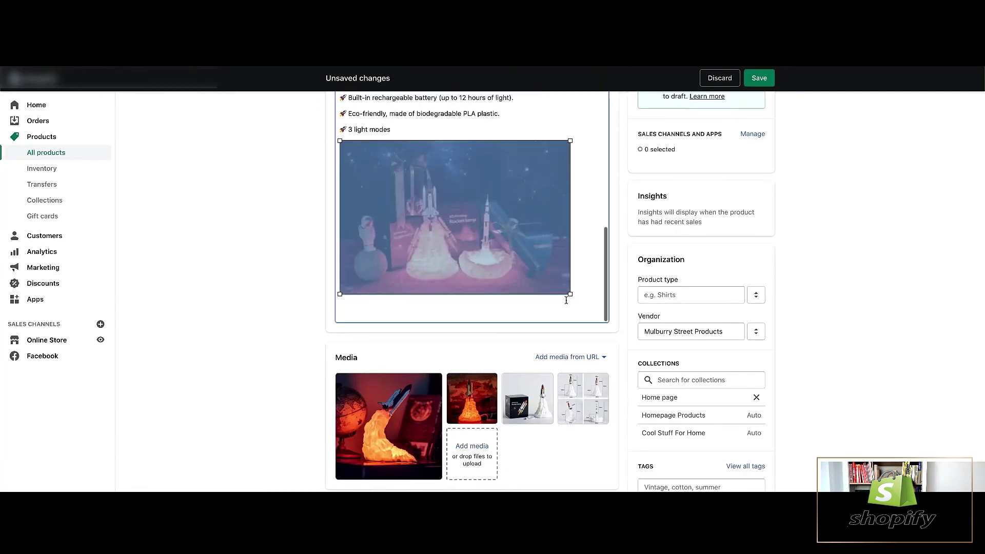
{"action": "left_click_drag", "start_coordinate": [569, 297], "coordinate": [530, 280]}
{"action": "scroll", "coordinate": [530, 281], "scroll_direction": "down", "scroll_amount": 1}
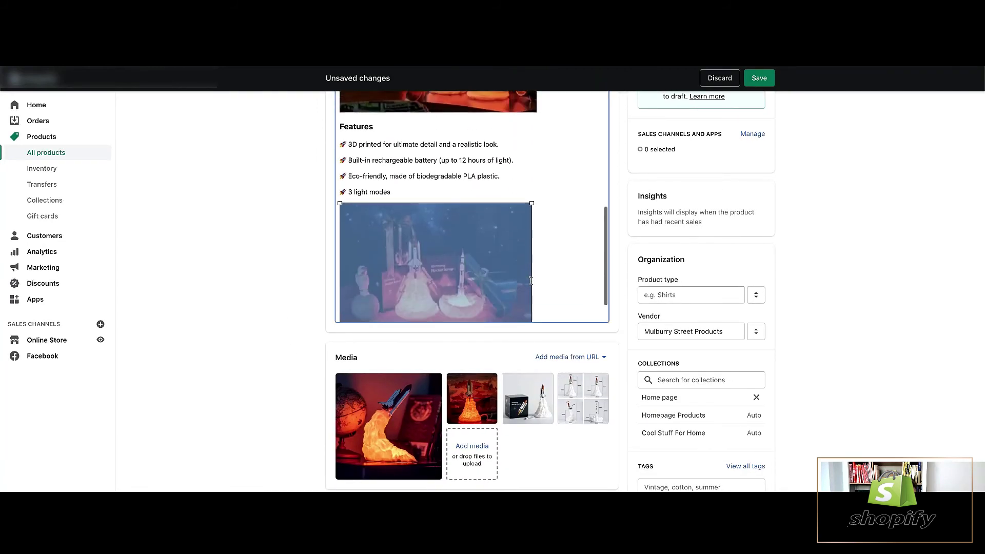
{"action": "left_click_drag", "start_coordinate": [531, 199], "coordinate": [536, 193]}
{"action": "left_click", "coordinate": [577, 259]}
{"action": "scroll", "coordinate": [576, 259], "scroll_direction": "down", "scroll_amount": 1}
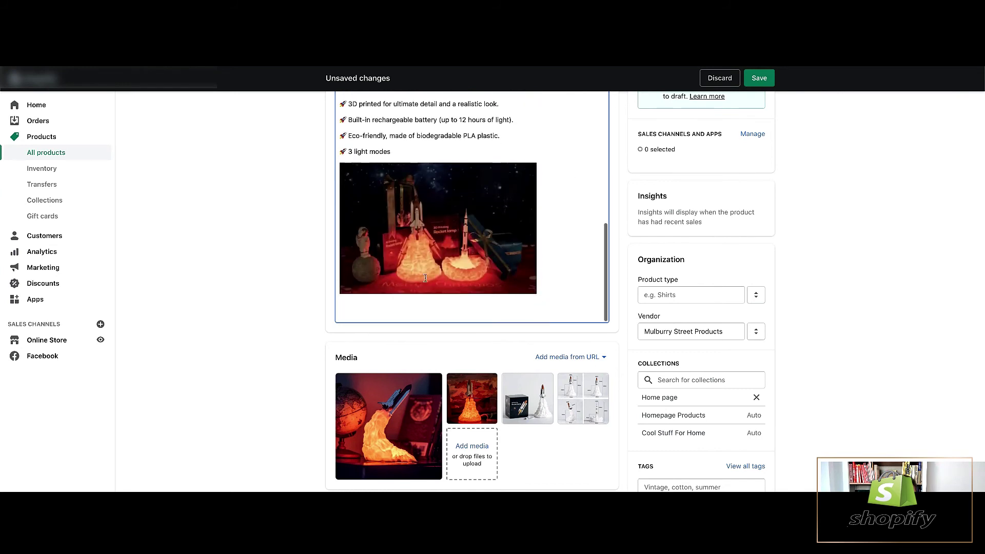
{"action": "scroll", "coordinate": [456, 254], "scroll_direction": "down", "scroll_amount": 1}
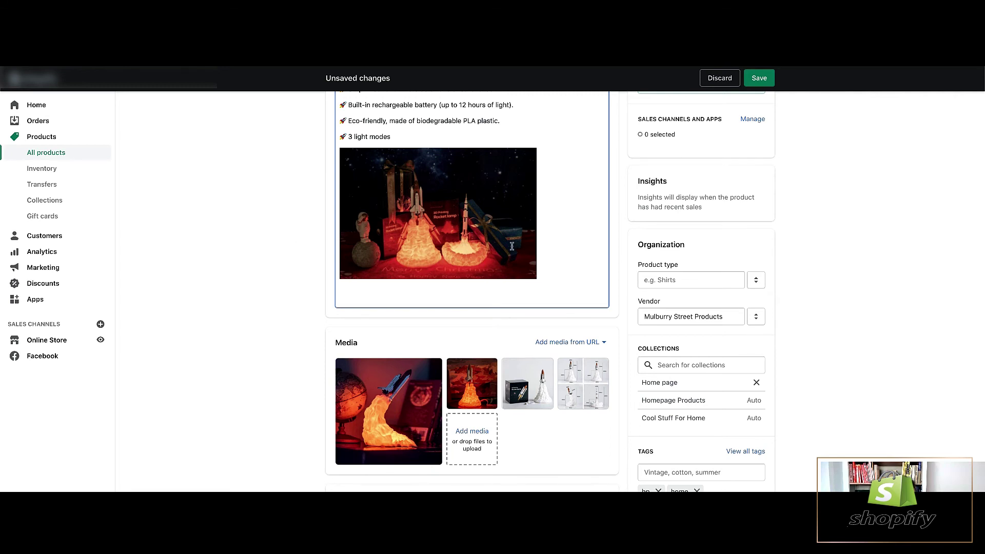
- Add a closing paragraph below the last picture starting "Not happy with your purchase?" and asking unhappy customers to contact us within 30 days
{"action": "scroll", "coordinate": [511, 246], "scroll_direction": "up", "scroll_amount": 3}
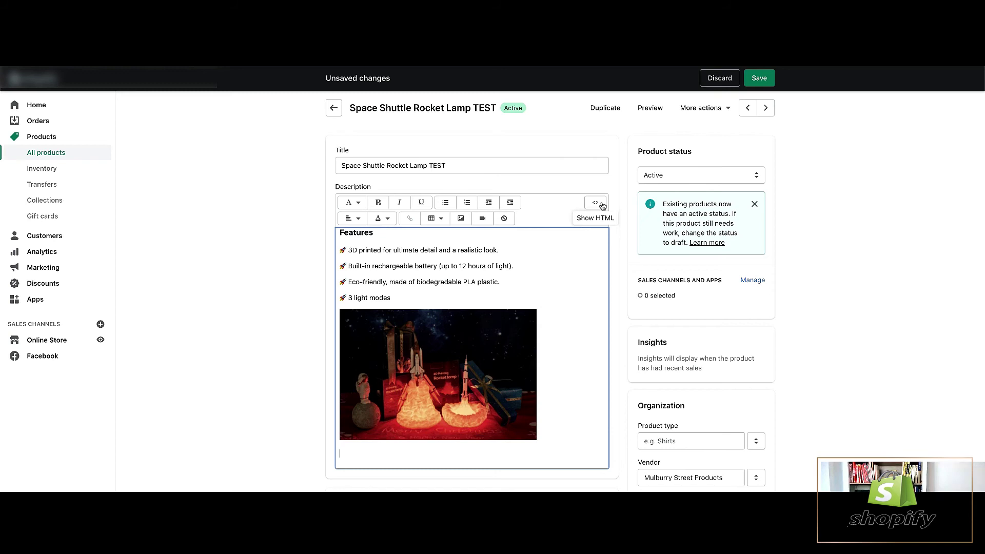
{"action": "left_click", "coordinate": [319, 206]}
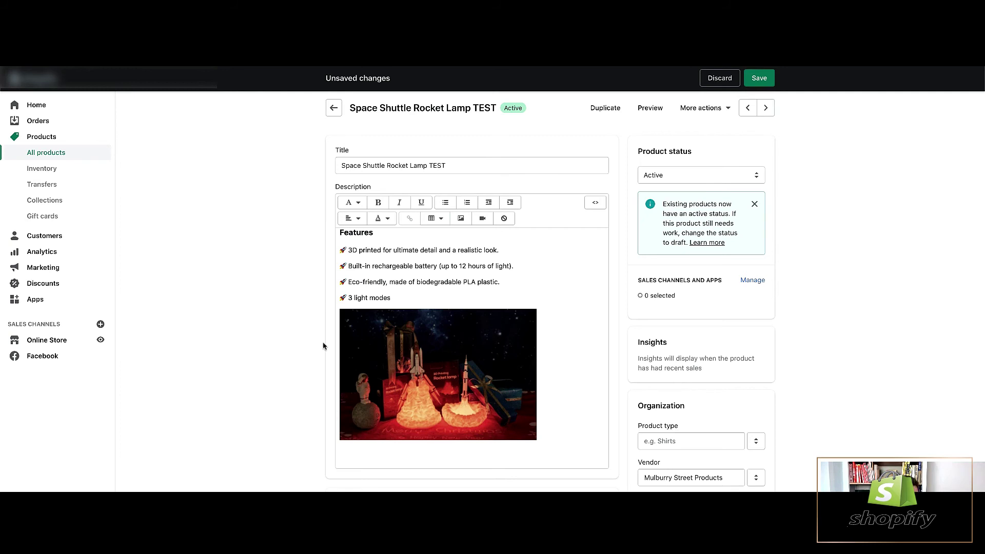
{"action": "left_click", "coordinate": [358, 452]}
{"action": "scroll", "coordinate": [357, 451], "scroll_direction": "down", "scroll_amount": 1}
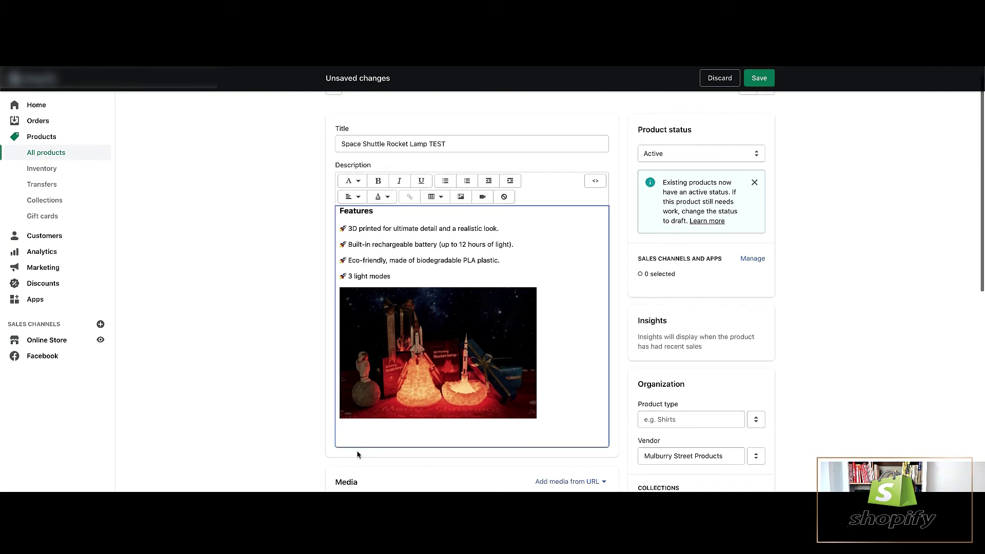
{"action": "type", "text": "Not happy with your purchase? We want all of our customers to be 100% happy so if for whatever reason you're not simply contact us within 30 days and our team will be happy to help."}
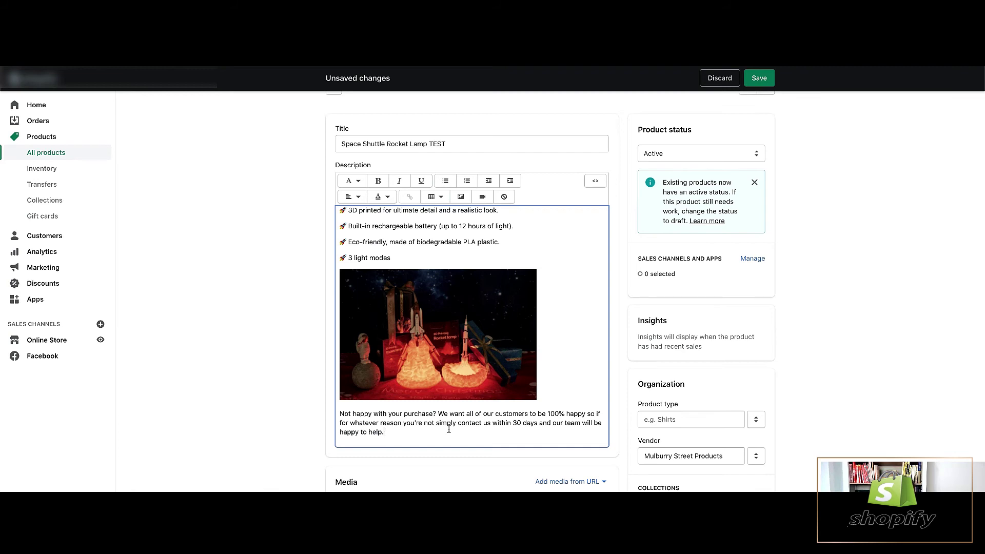
- Link the words "contact us" in the closing paragraph to the copied page address, opening in the same window
{"action": "left_click_drag", "start_coordinate": [457, 423], "coordinate": [489, 423]}
{"action": "left_click", "coordinate": [409, 198]}
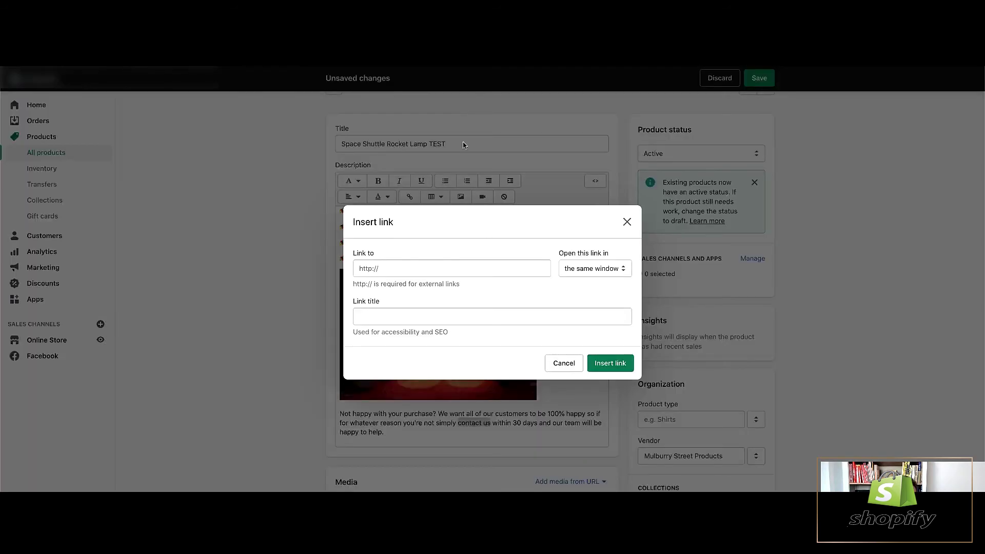
{"action": "left_click", "coordinate": [389, 269]}
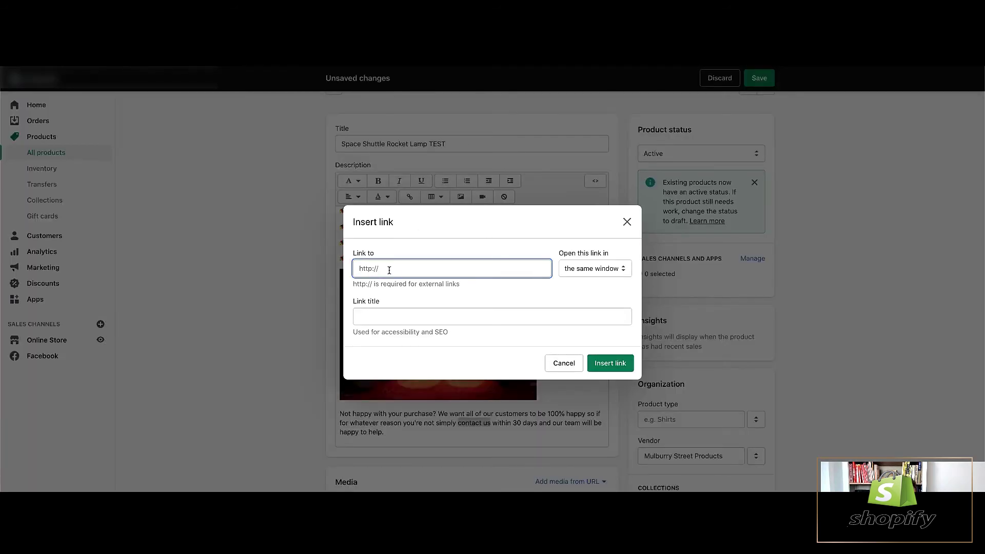
{"action": "key", "text": "ctrl+v"}
{"action": "left_click", "coordinate": [610, 363]}
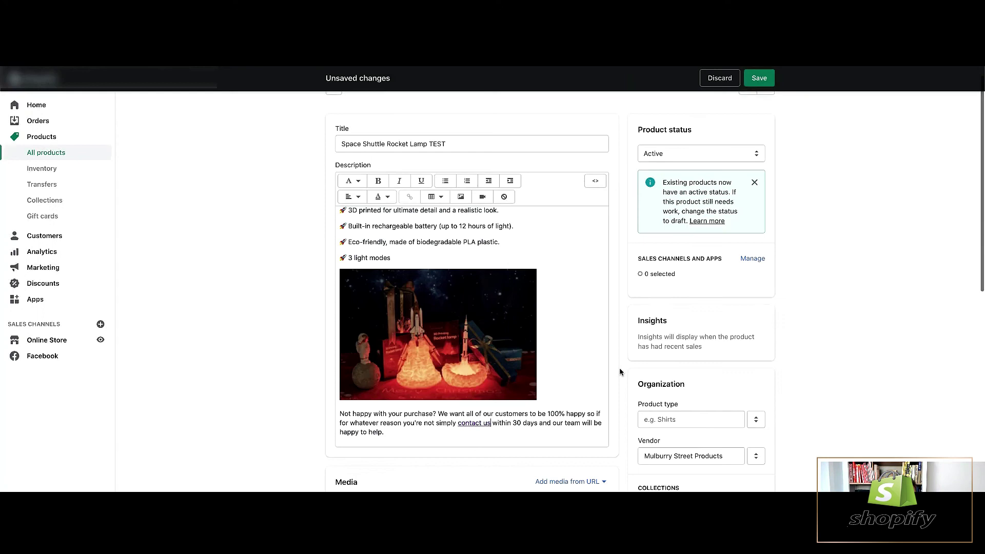
- Save the product and check the features list, third picture and closing paragraph on its storefront page
{"action": "left_click", "coordinate": [759, 77]}
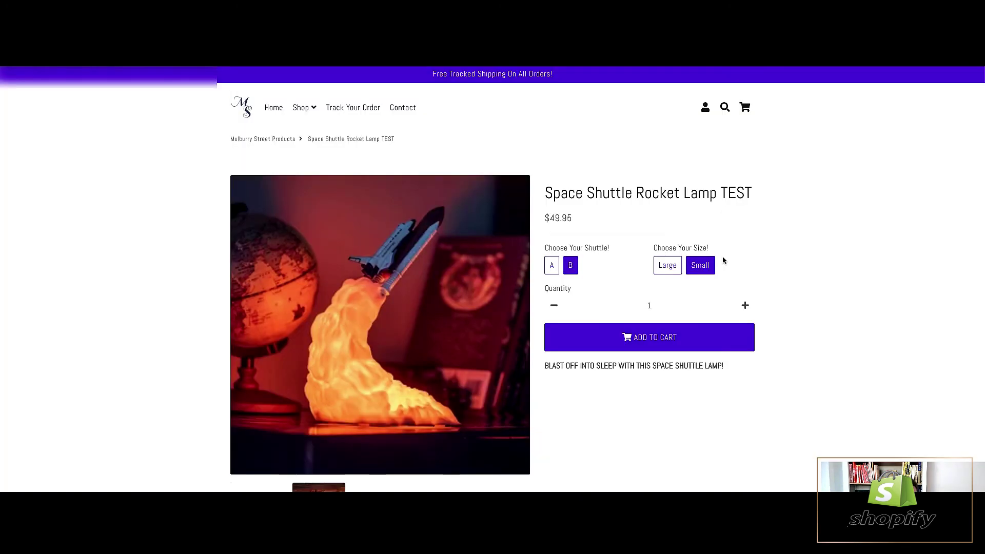
{"action": "scroll", "coordinate": [780, 323], "scroll_direction": "down", "scroll_amount": 10}
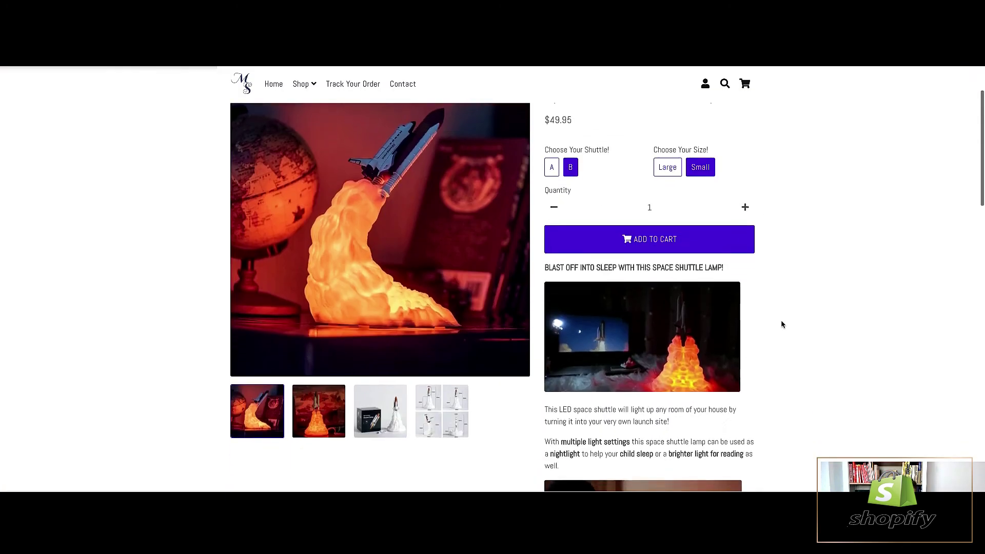
{"action": "scroll", "coordinate": [780, 324], "scroll_direction": "down", "scroll_amount": 1}
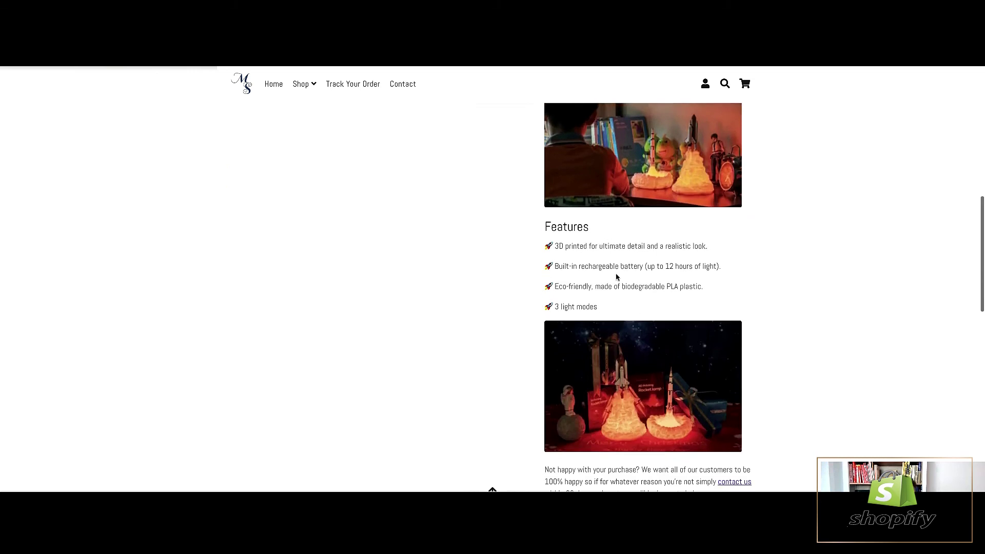
{"action": "scroll", "coordinate": [763, 235], "scroll_direction": "down", "scroll_amount": 2}
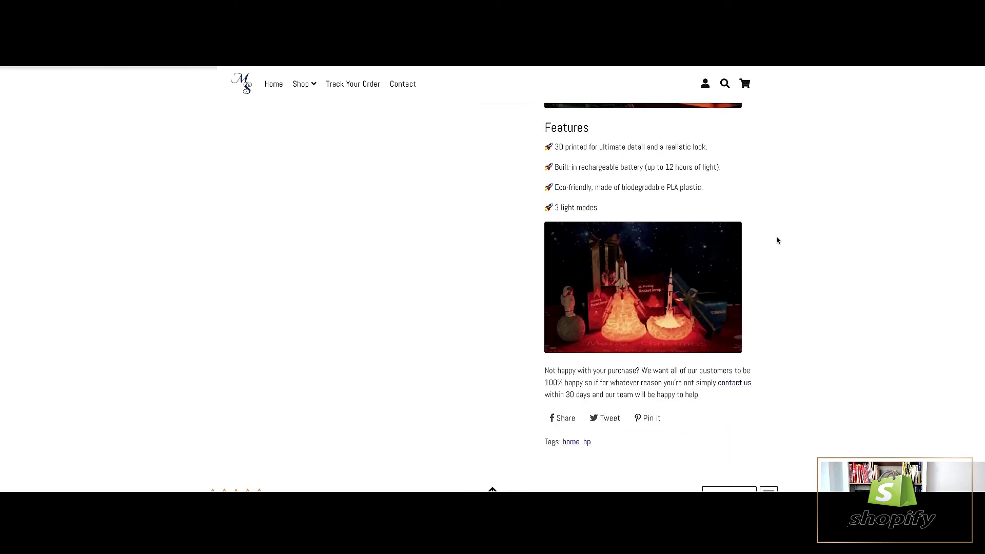
- Review the whole storefront product page, from the variant choices through the description and pictures to the reviews and similar products
{"action": "scroll", "coordinate": [777, 240], "scroll_direction": "up", "scroll_amount": 5}
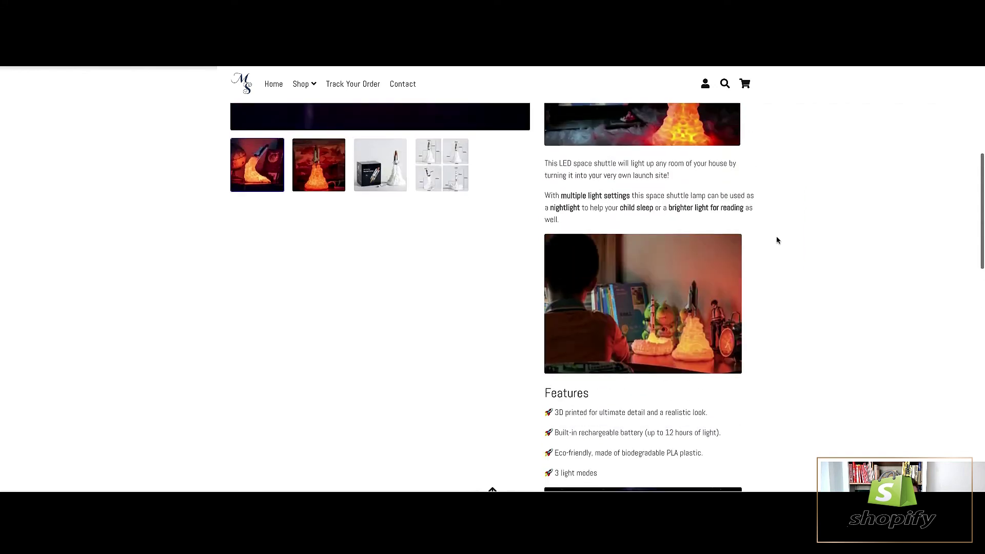
{"action": "scroll", "coordinate": [777, 240], "scroll_direction": "up", "scroll_amount": 2}
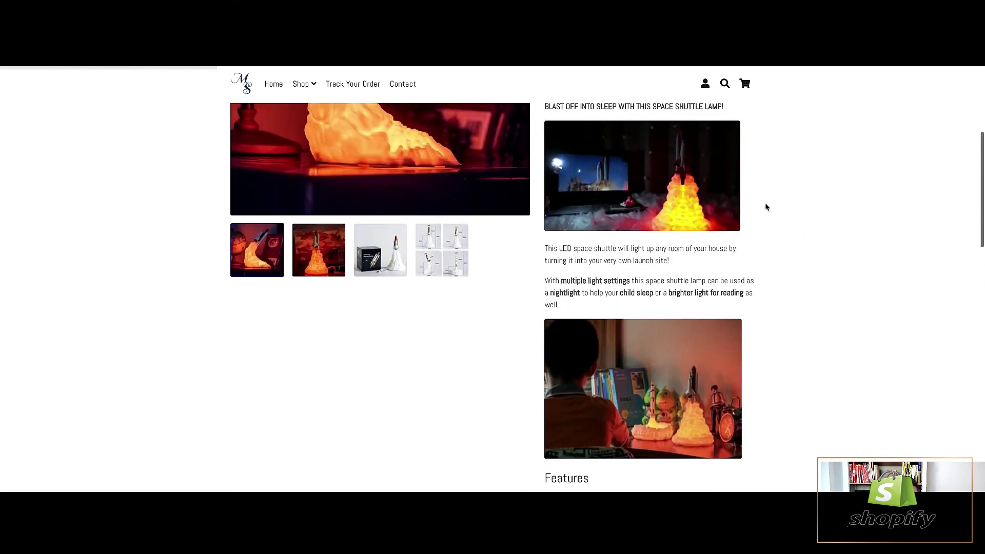
{"action": "scroll", "coordinate": [763, 193], "scroll_direction": "up", "scroll_amount": 1}
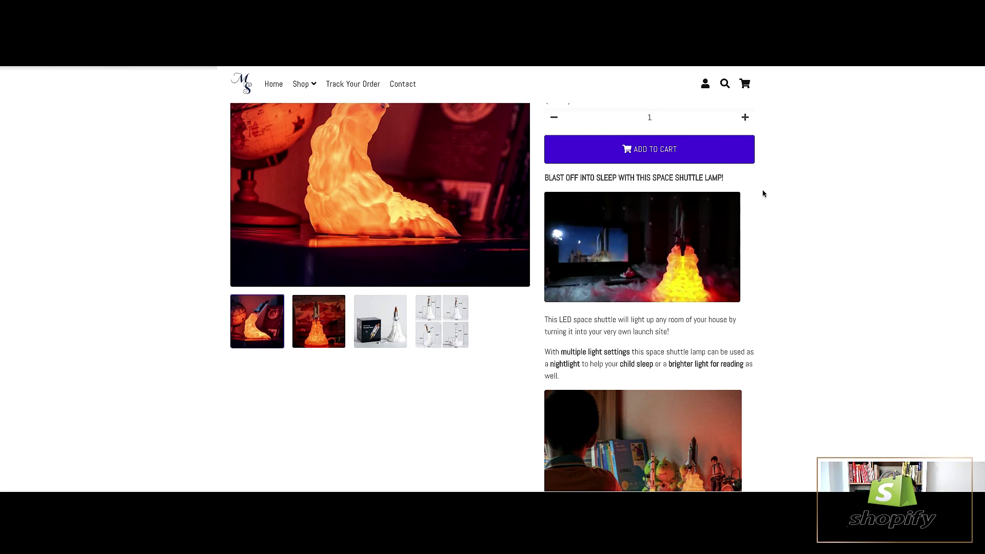
{"action": "scroll", "coordinate": [763, 193], "scroll_direction": "up", "scroll_amount": 1}
{"action": "scroll", "coordinate": [790, 251], "scroll_direction": "down", "scroll_amount": 2}
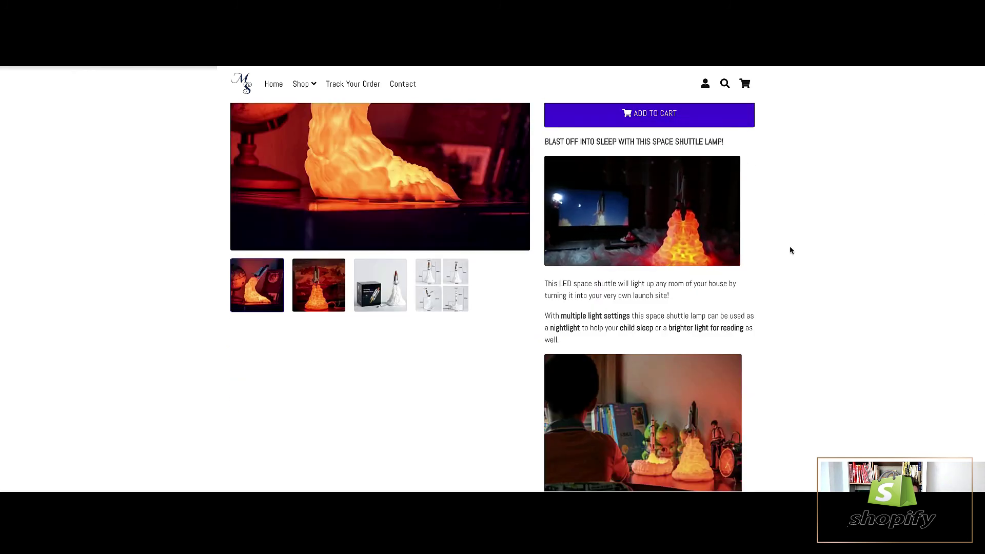
{"action": "scroll", "coordinate": [790, 250], "scroll_direction": "up", "scroll_amount": 1}
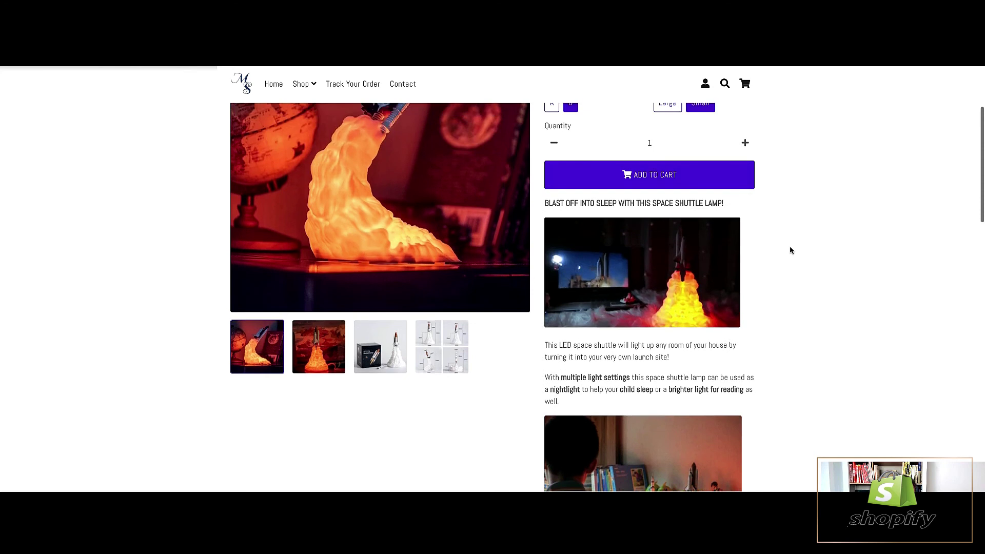
{"action": "scroll", "coordinate": [789, 250], "scroll_direction": "down", "scroll_amount": 3}
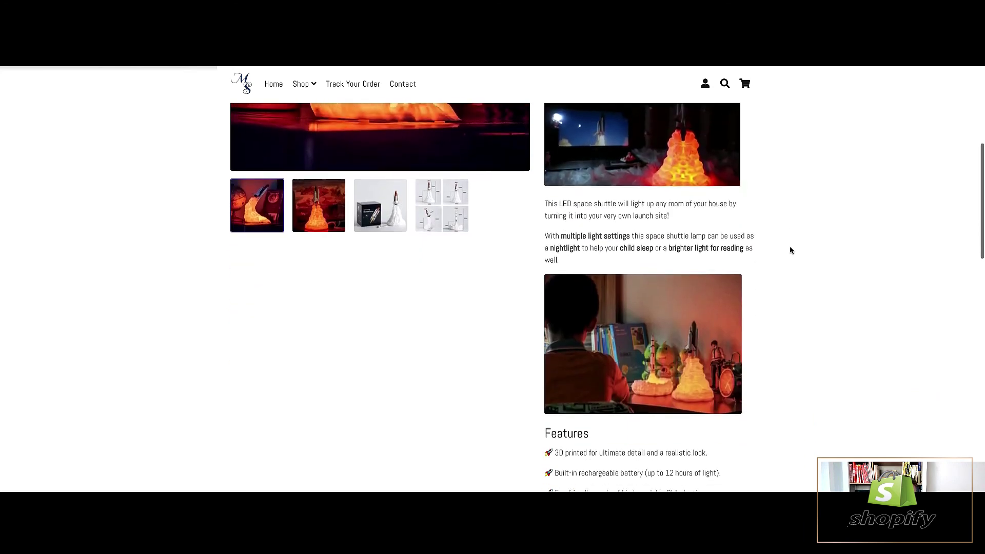
{"action": "scroll", "coordinate": [790, 250], "scroll_direction": "down", "scroll_amount": 1}
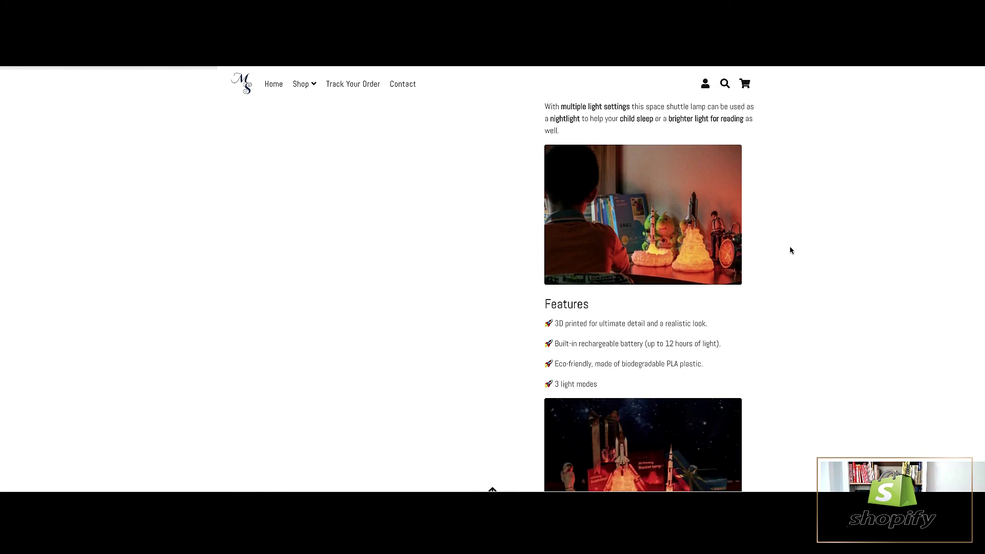
{"action": "scroll", "coordinate": [790, 251], "scroll_direction": "down", "scroll_amount": 2}
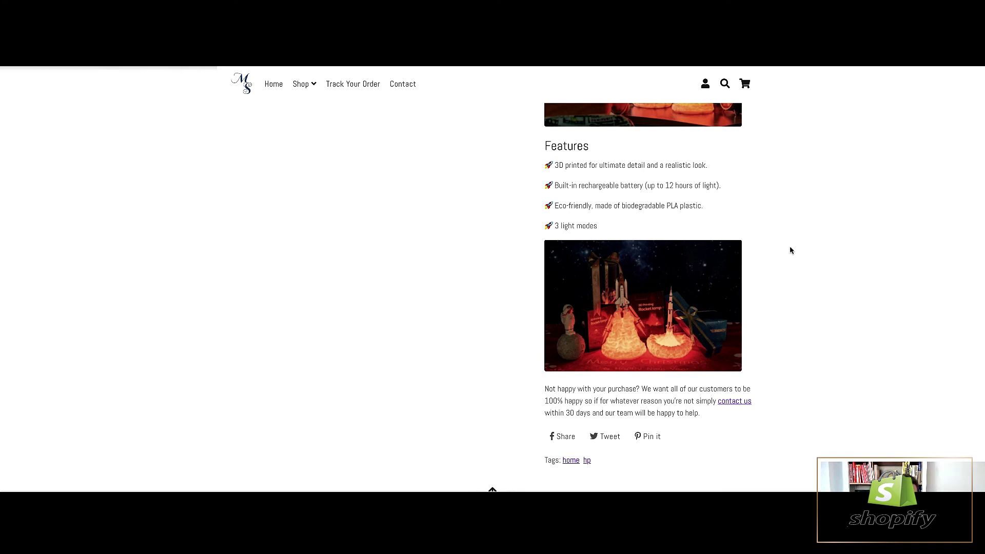
{"action": "scroll", "coordinate": [790, 247], "scroll_direction": "down", "scroll_amount": 4}
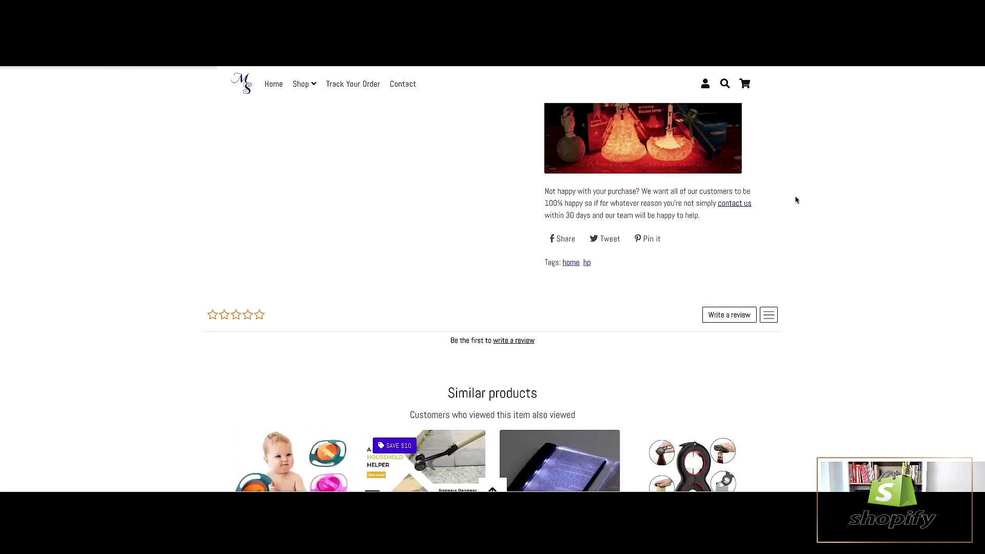
{"action": "scroll", "coordinate": [796, 199], "scroll_direction": "up", "scroll_amount": 9}
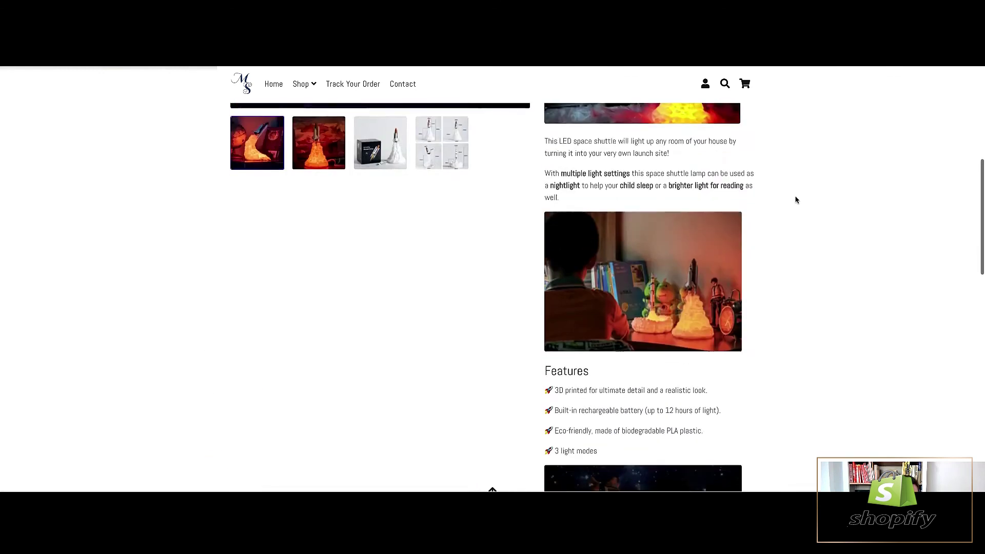
{"action": "scroll", "coordinate": [796, 200], "scroll_direction": "down", "scroll_amount": 10}
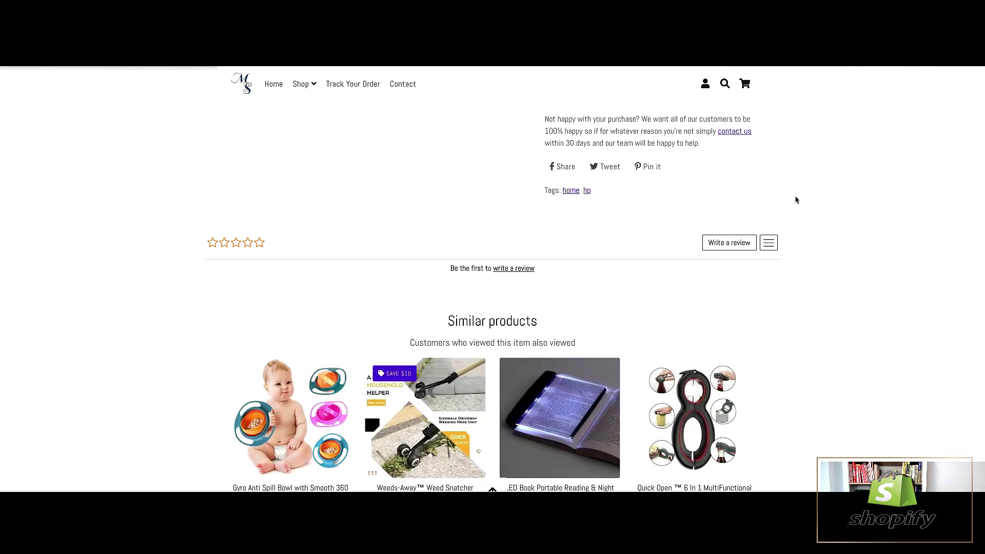
{"action": "scroll", "coordinate": [796, 200], "scroll_direction": "up", "scroll_amount": 10}
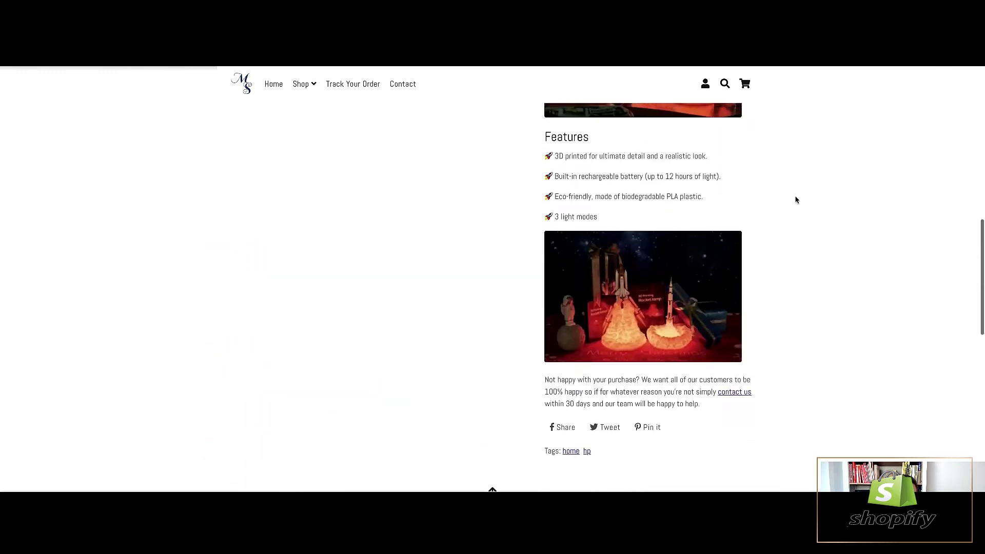
{"action": "scroll", "coordinate": [795, 199], "scroll_direction": "up", "scroll_amount": 3}
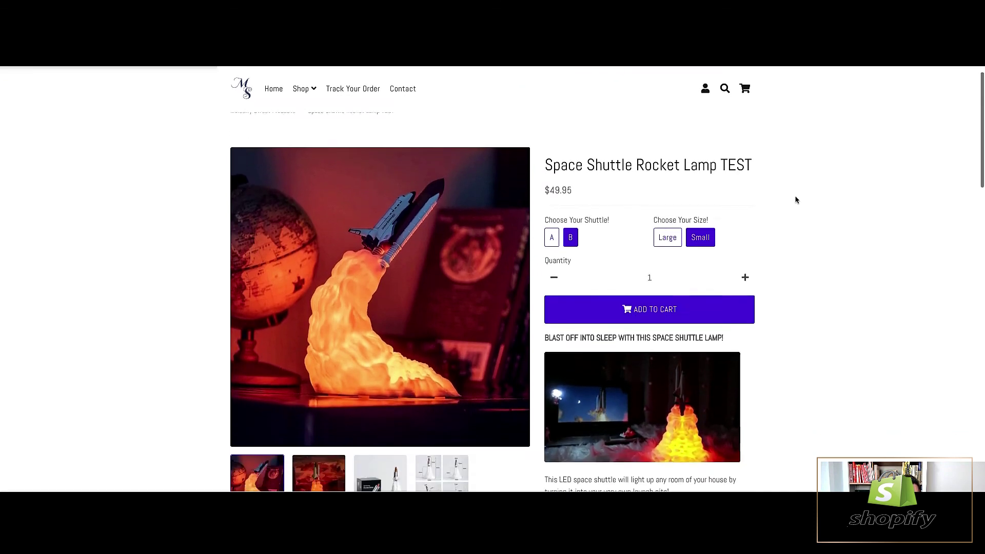